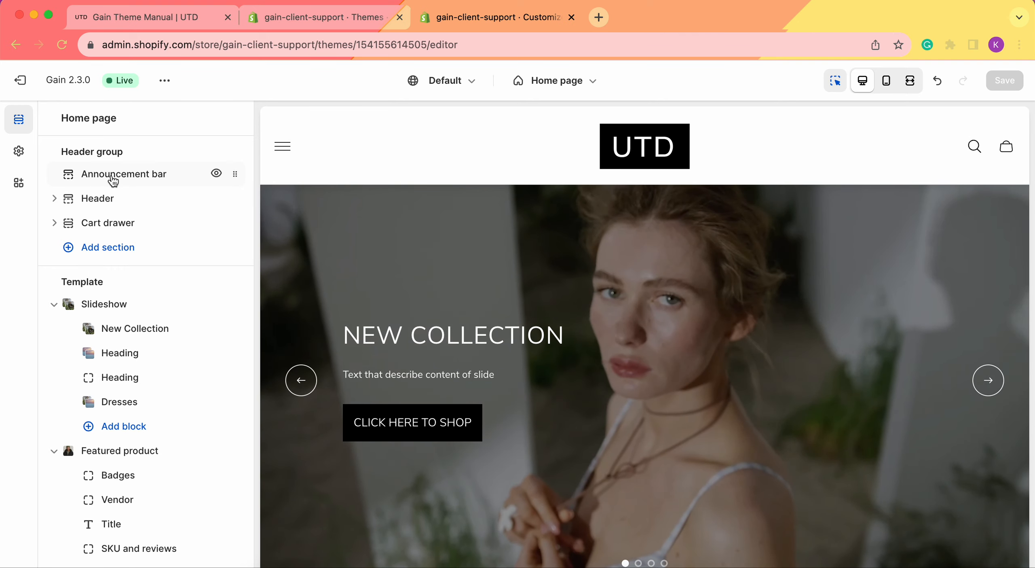
Open the announcement bar section's settings, enable its display and choose the Simple text layout
left_click(113, 177)
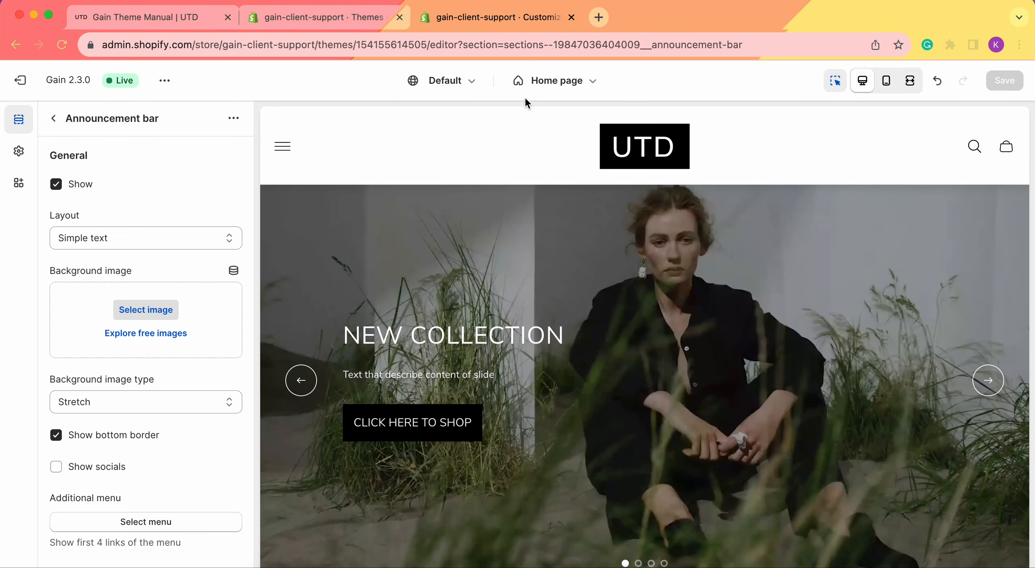
left_click(59, 186)
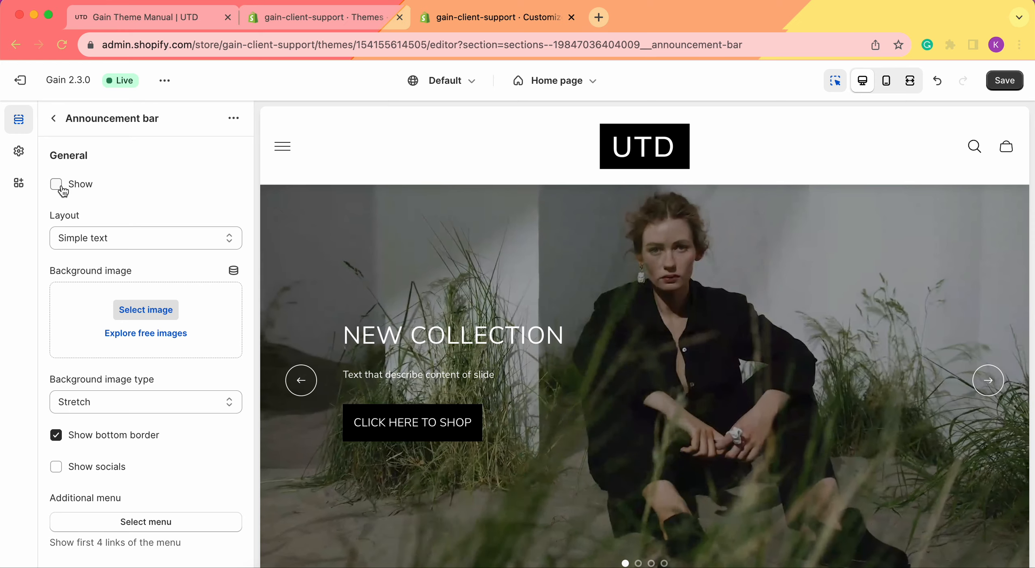
left_click(60, 186)
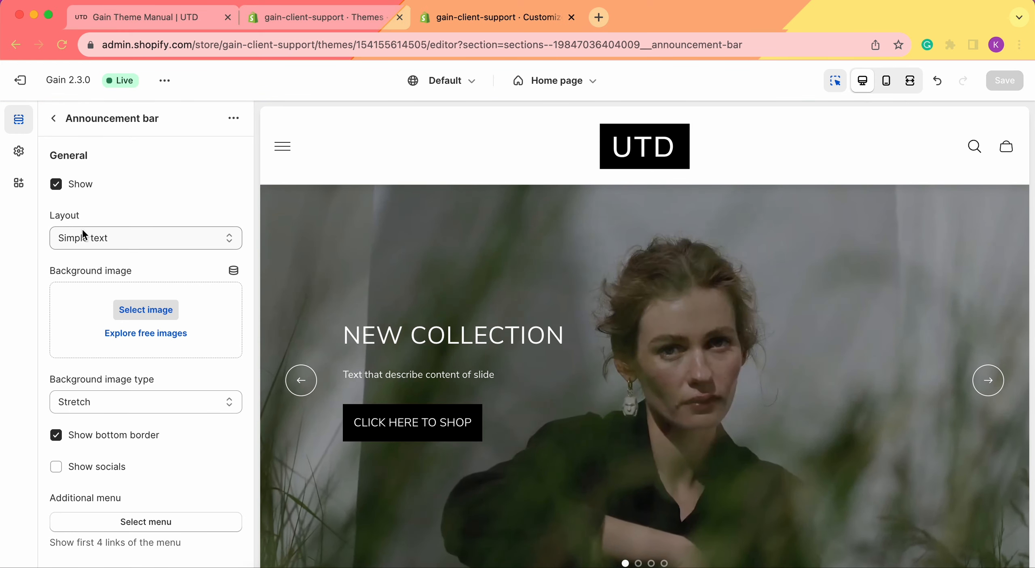
left_click(82, 230)
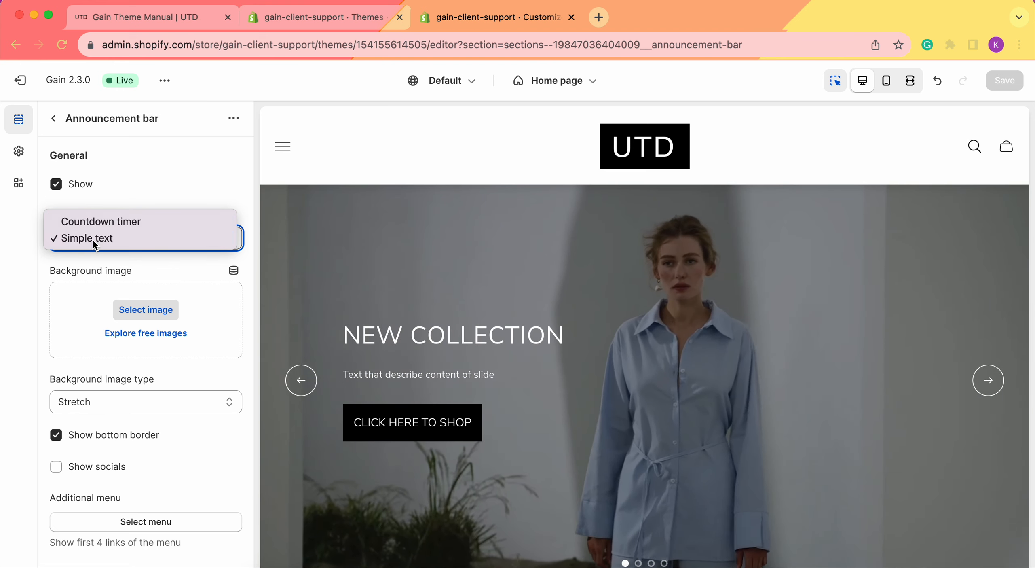
left_click(89, 238)
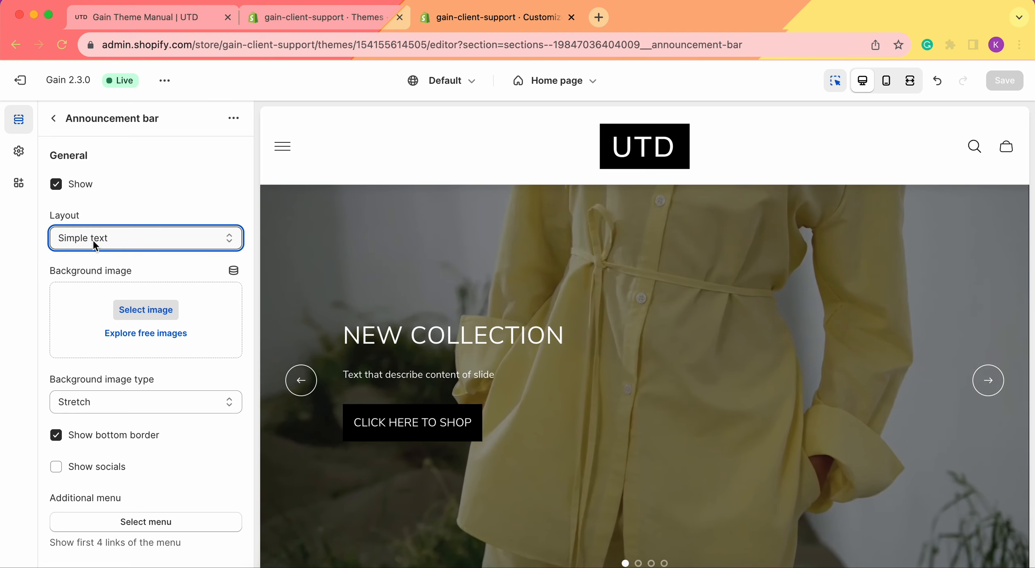
Set horizontal-lines-photography-3 from the store library as the announcement bar's background image and save the theme
scroll(121, 242, "down", 2)
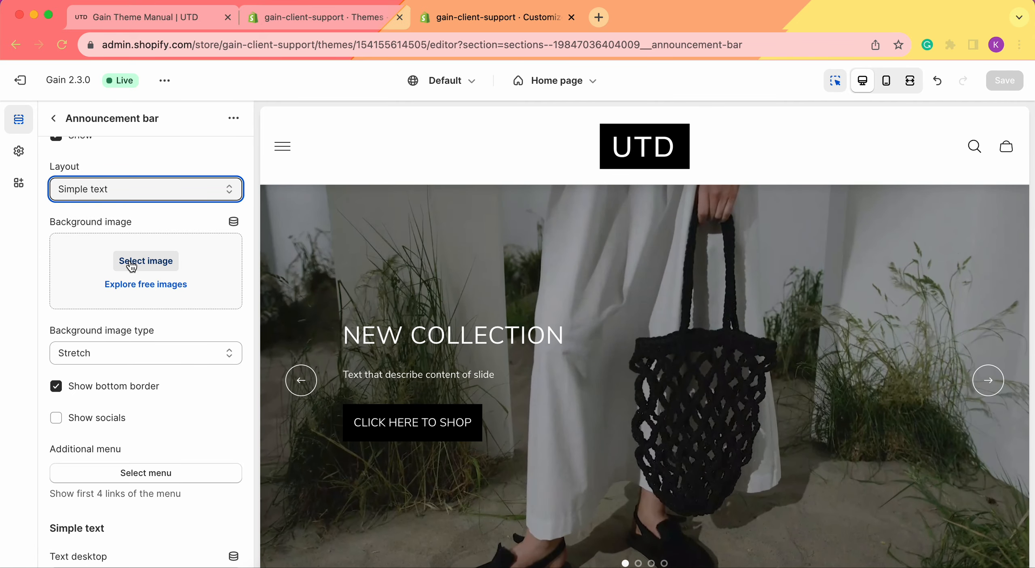
left_click(131, 264)
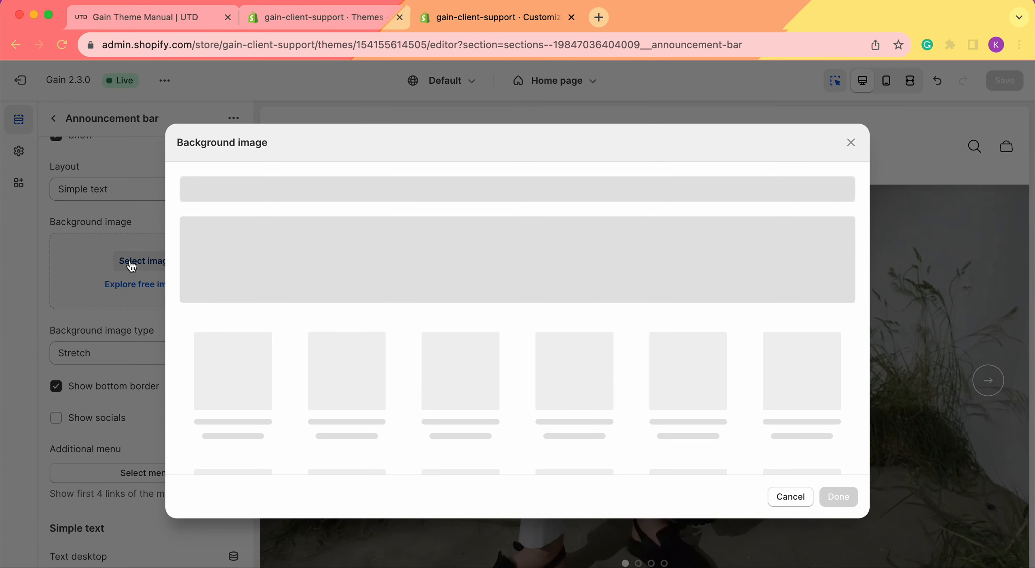
scroll(682, 324, "down", 5)
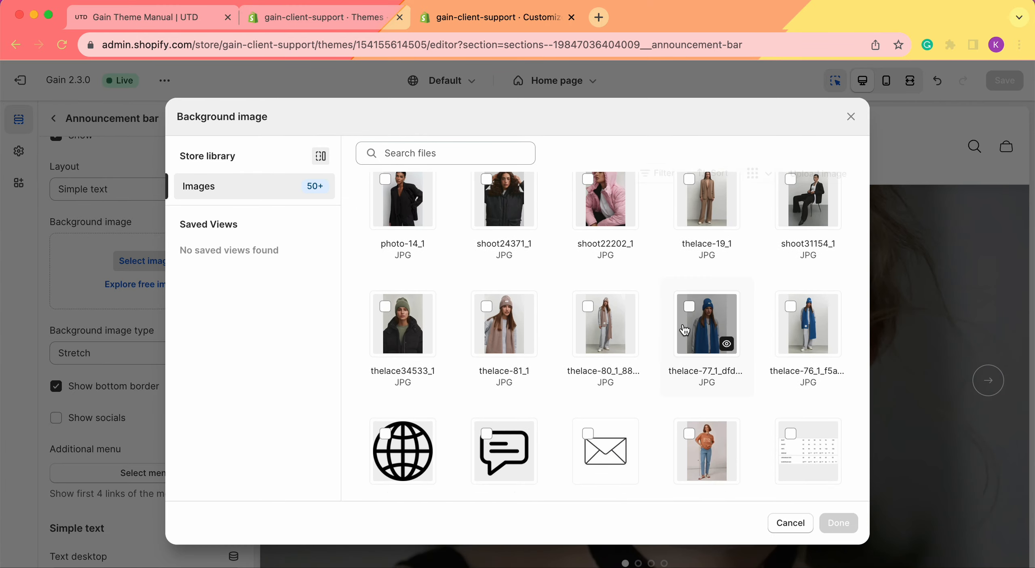
scroll(682, 322, "down", 10)
scroll(672, 311, "up", 3)
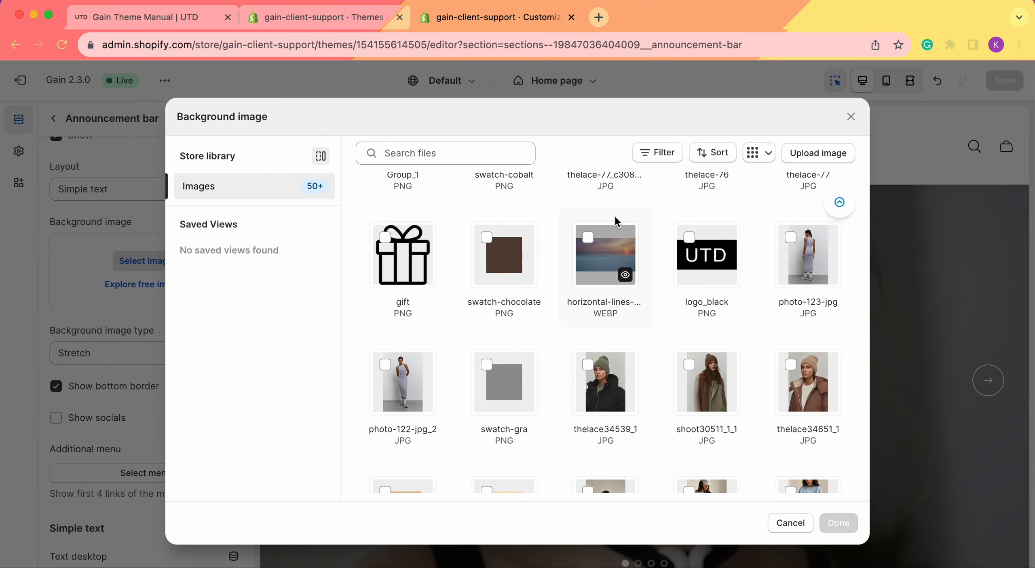
left_click(598, 239)
left_click(838, 523)
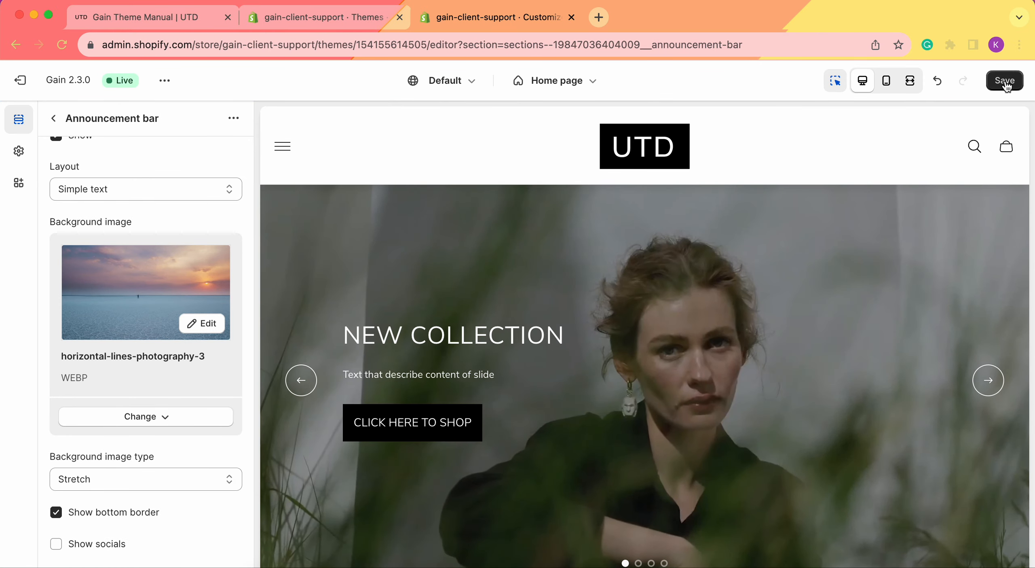
left_click(1005, 80)
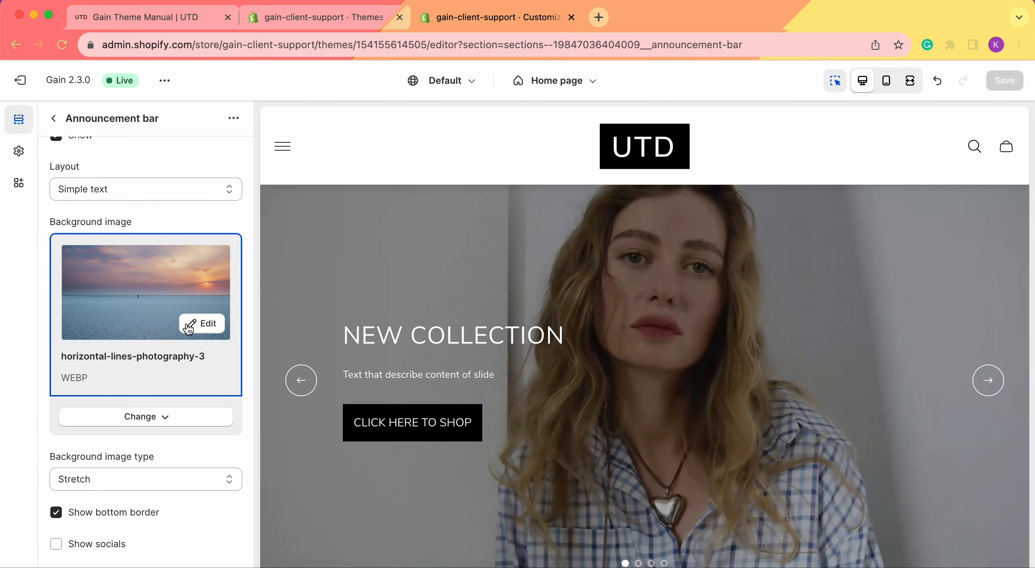
Edit the background image's focal point, placing it low in the picture slightly left of center, and save it
left_click(201, 323)
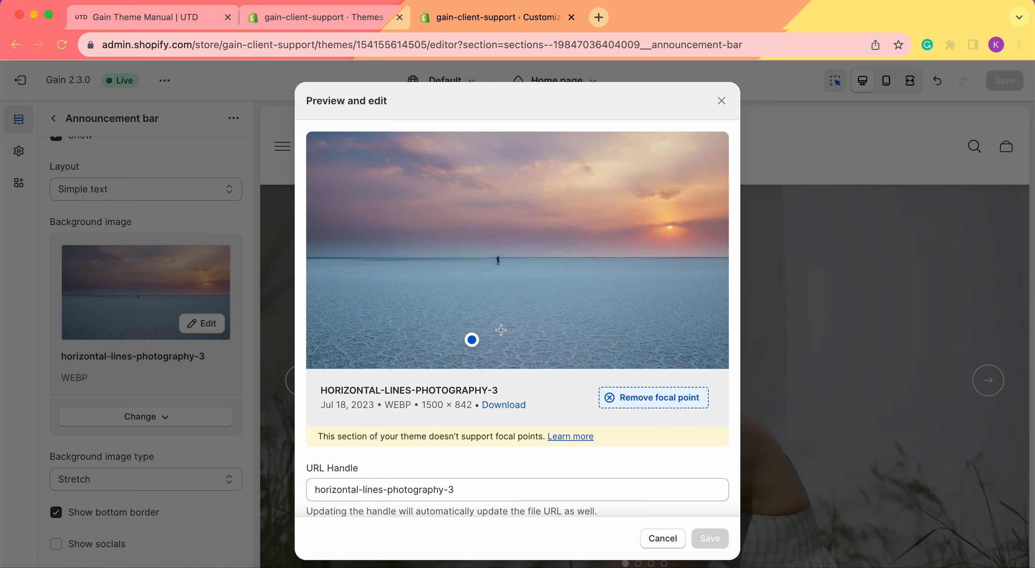
left_click(541, 323)
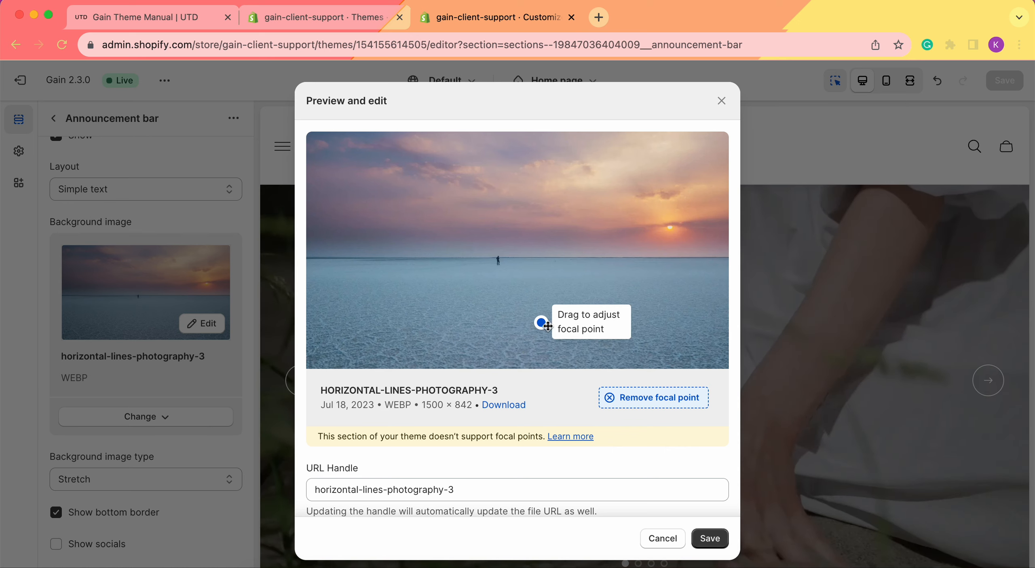
left_click(409, 334)
left_click(466, 339)
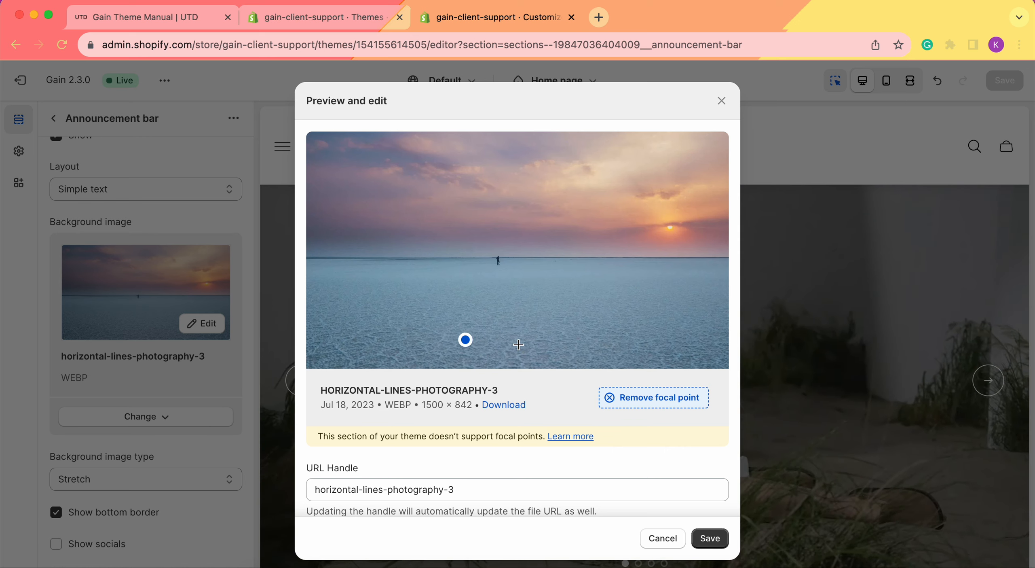
left_click(709, 538)
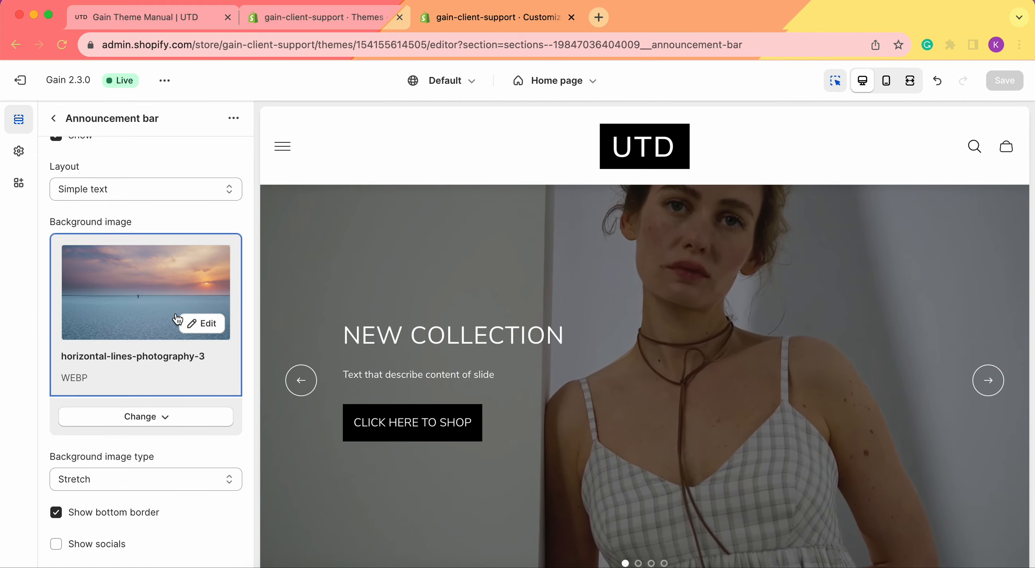
Examine the background image type choices and the bottom border, socials and additional menu settings of the announcement bar
scroll(171, 317, "down", 5)
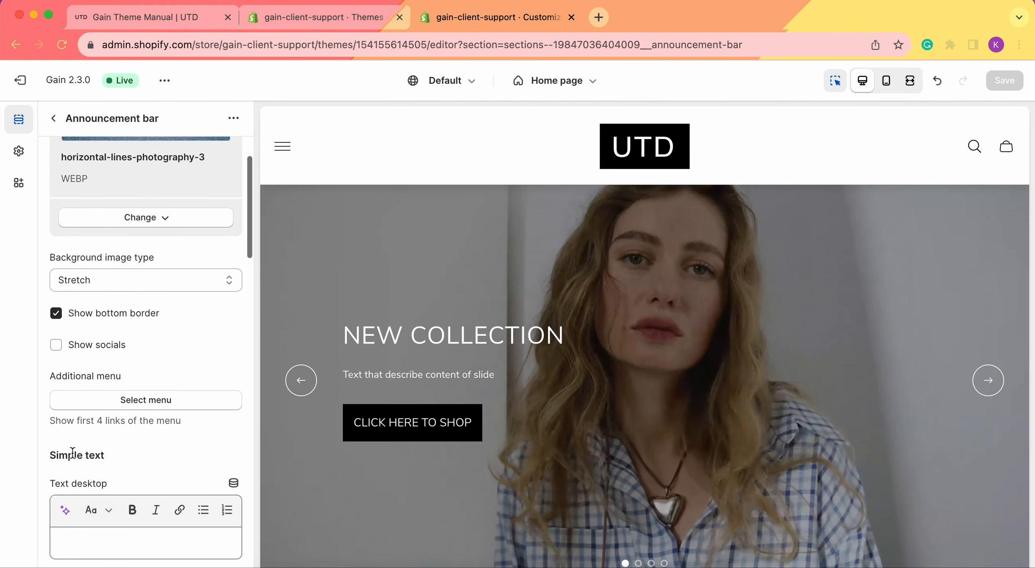
scroll(109, 338, "up", 2)
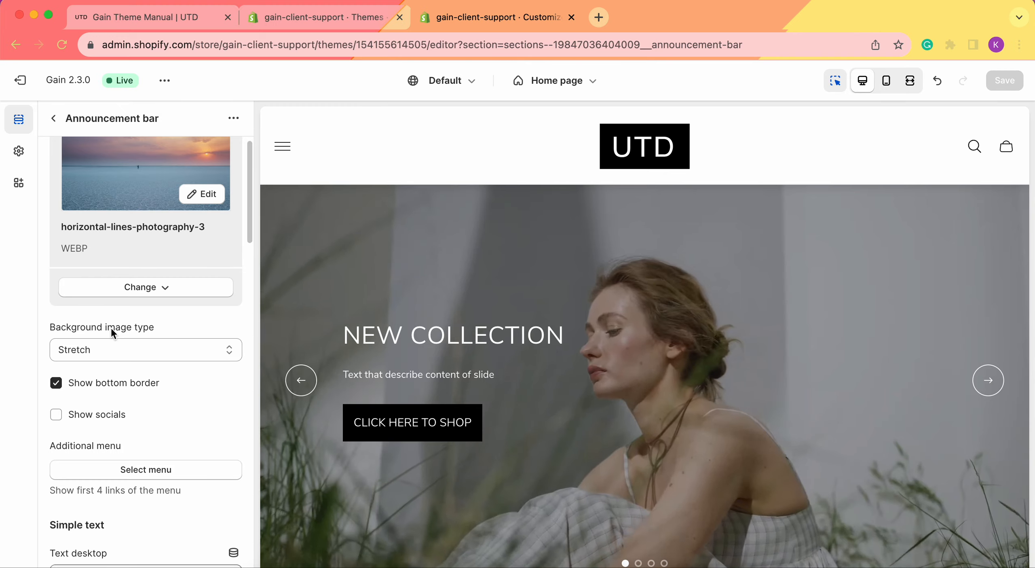
scroll(111, 263, "down", 3)
left_click(101, 234)
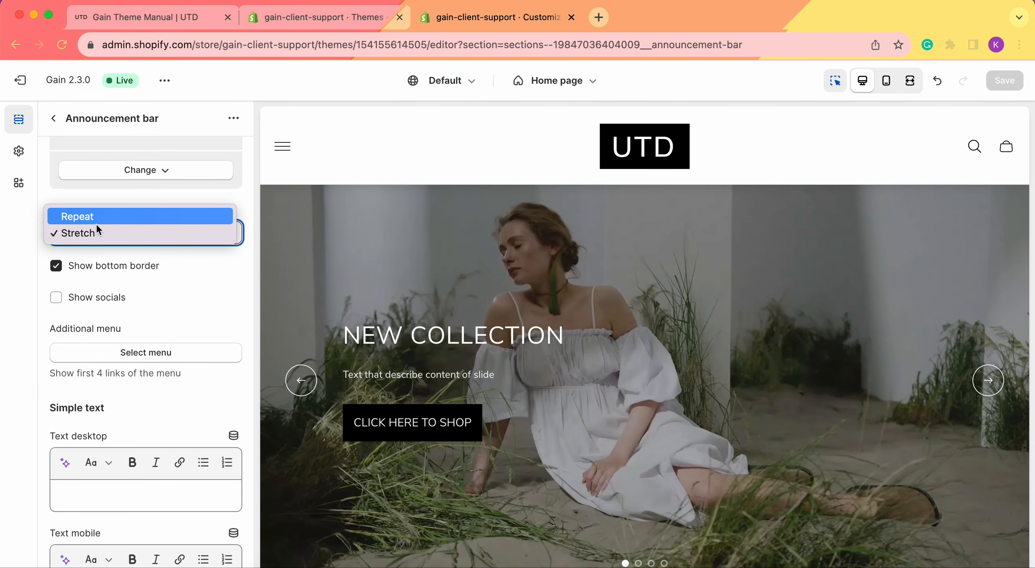
left_click(15, 287)
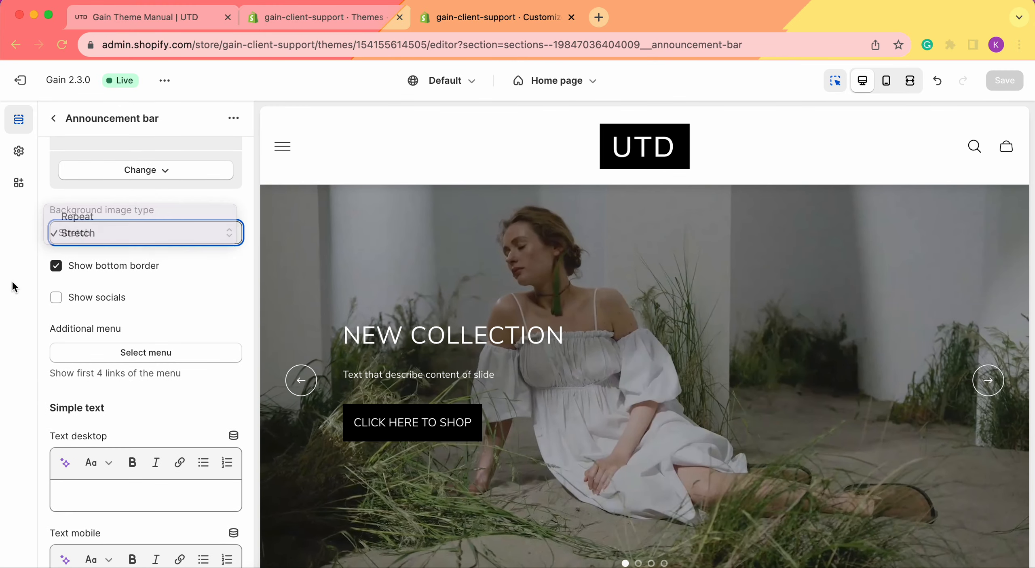
scroll(137, 251, "down", 1)
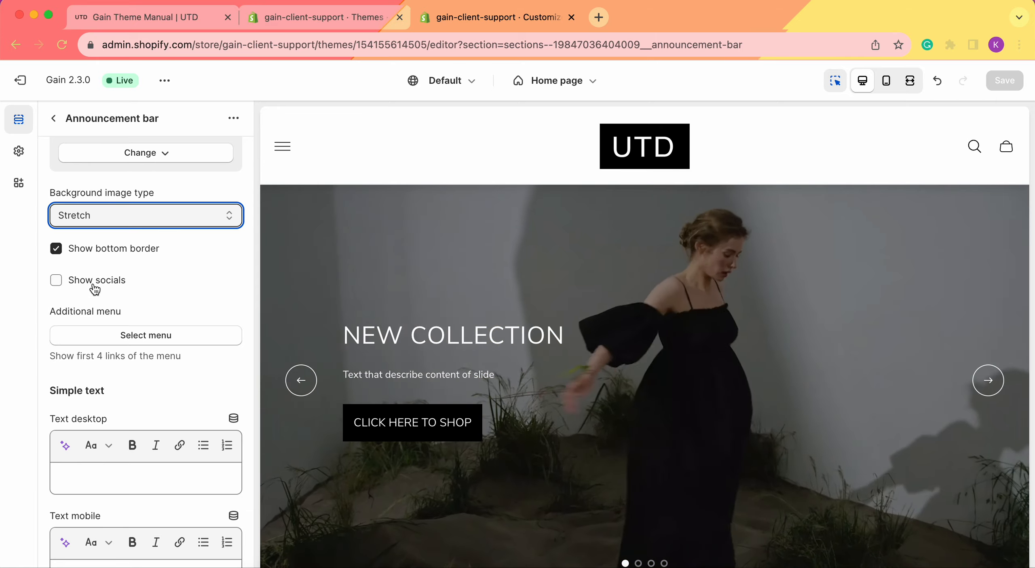
left_click(9, 382)
scroll(108, 359, "down", 1)
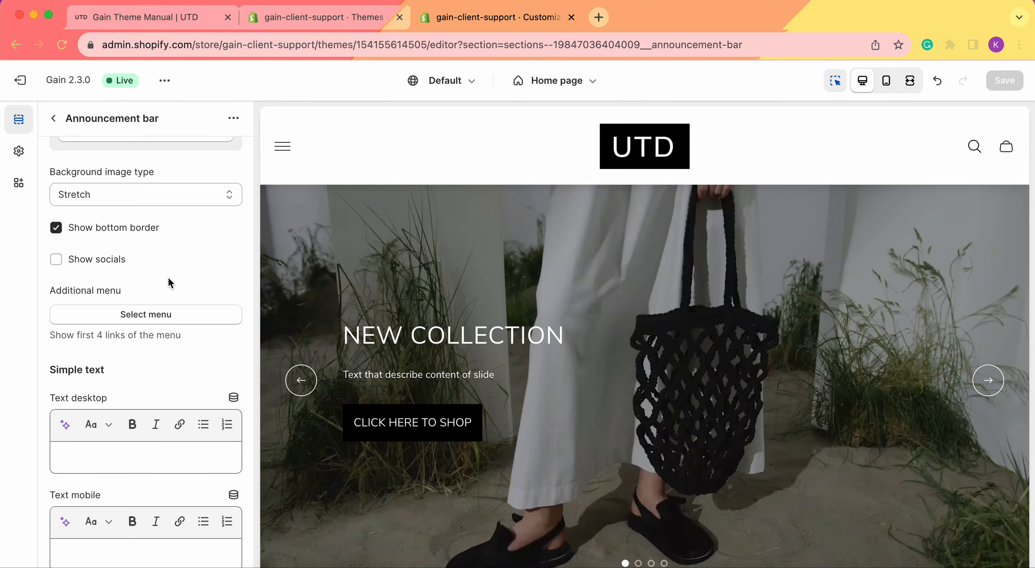
Enter "Summer Sale" as the announcement bar's desktop text
scroll(167, 272, "down", 2)
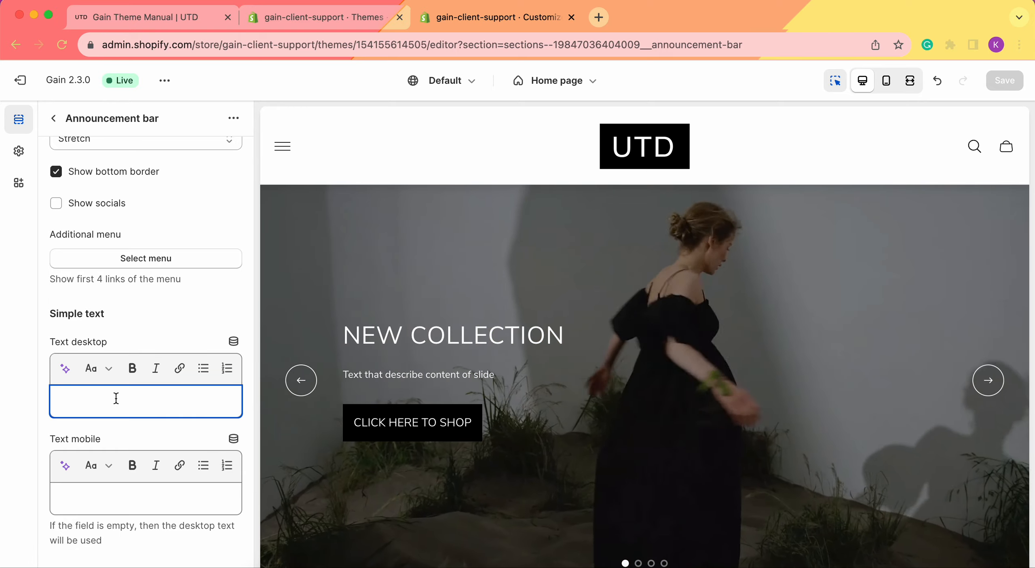
type("Sale")
key("BackSpace")
key("BackSpace")
key("BackSpace")
key("BackSpace")
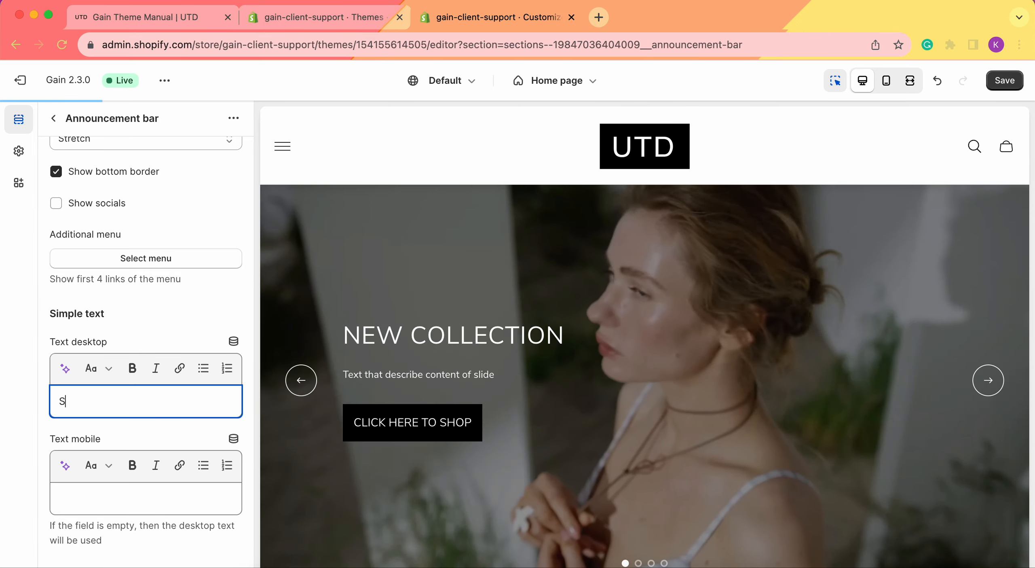
type("Summer Sale")
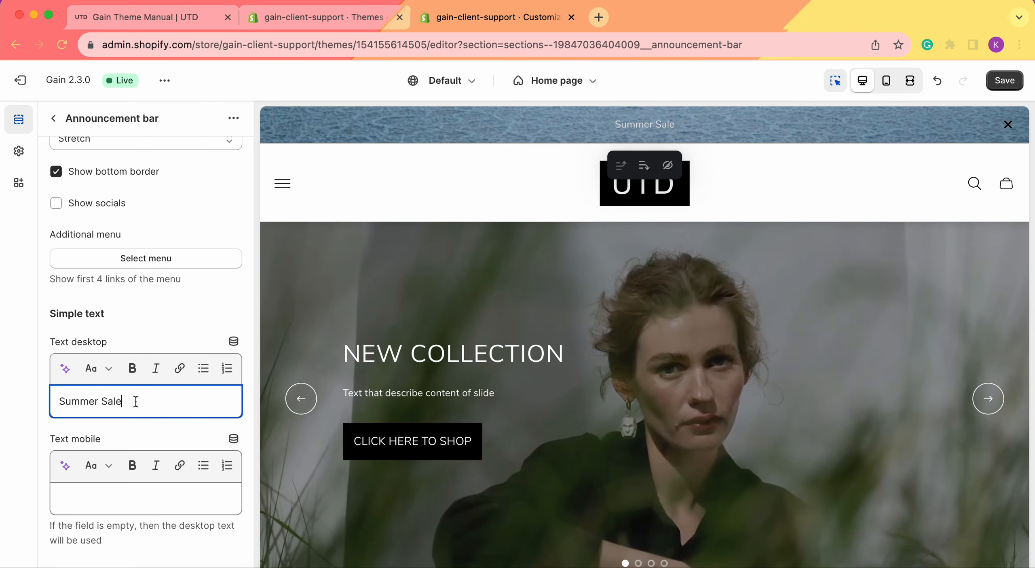
Make the entire Summer Sale desktop text bold
triple_click(136, 402)
left_click(136, 372)
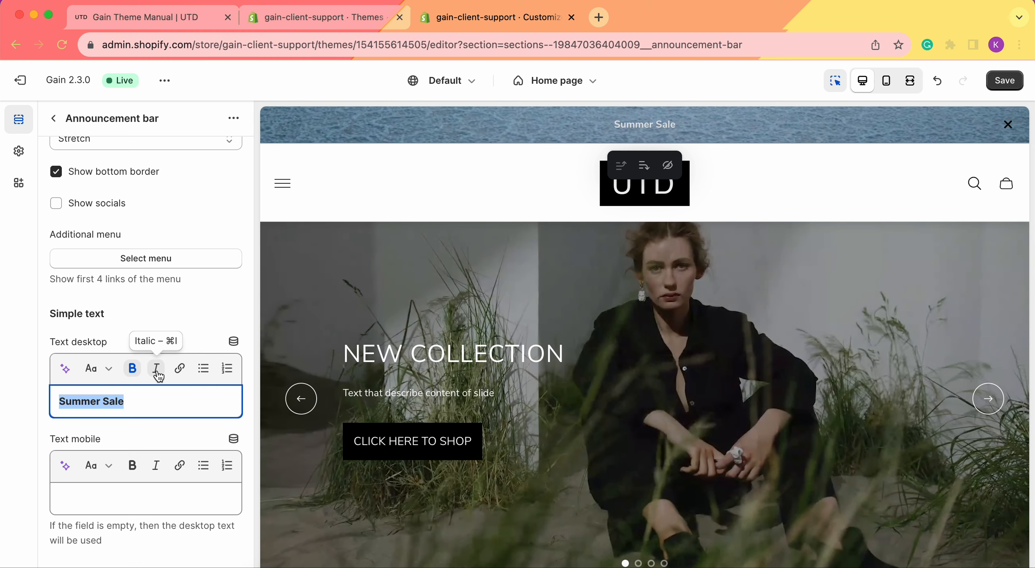
left_click(158, 374)
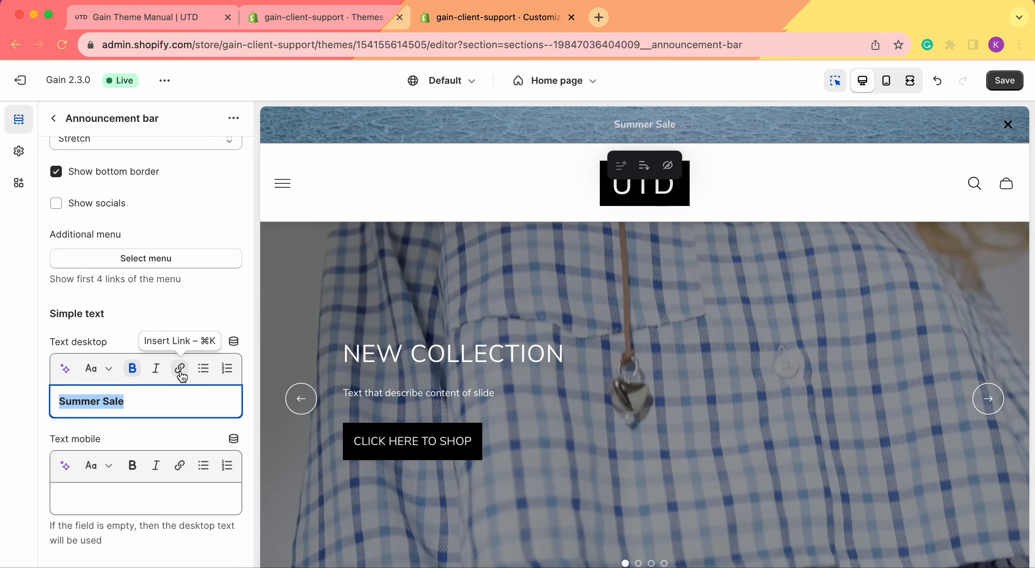
Link the Summer Sale text to the Accessories collection and make the link open in a new window
left_click(180, 369)
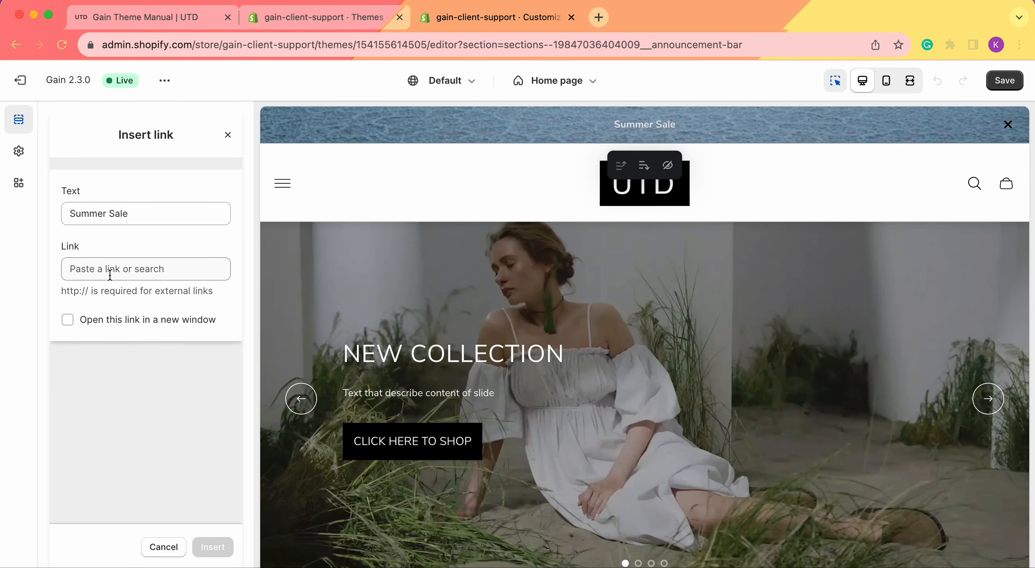
left_click(109, 275)
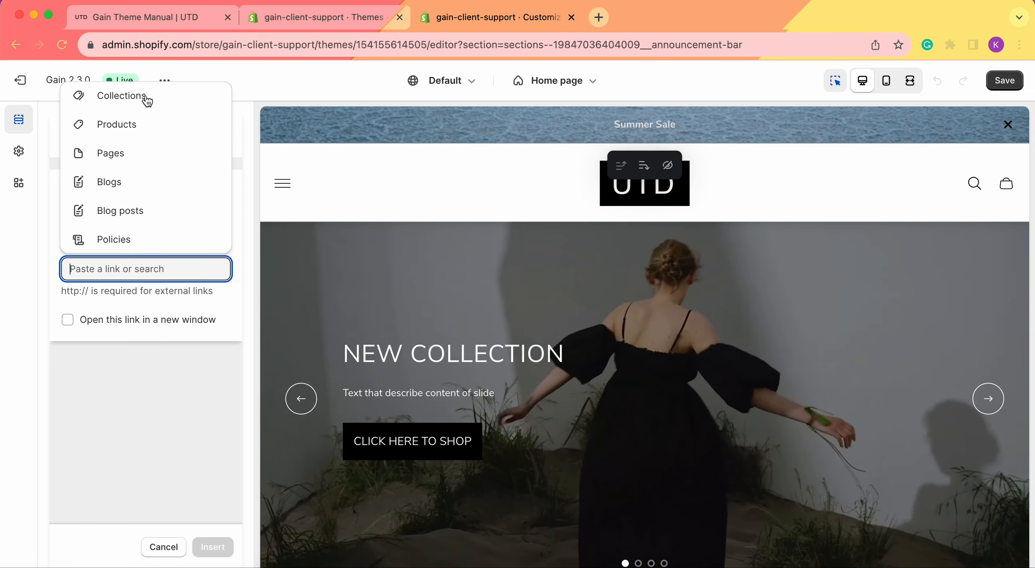
left_click(145, 97)
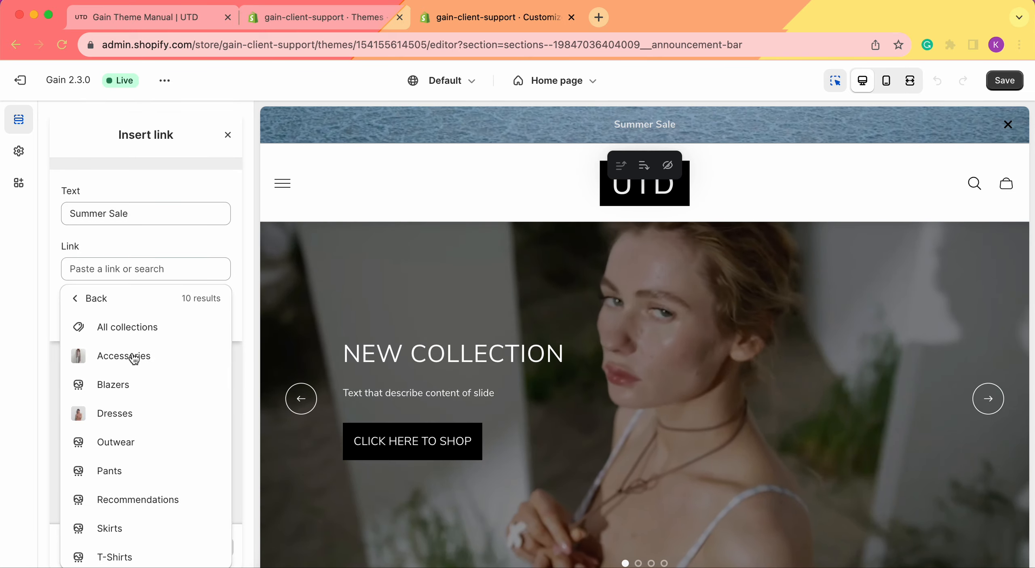
left_click(125, 358)
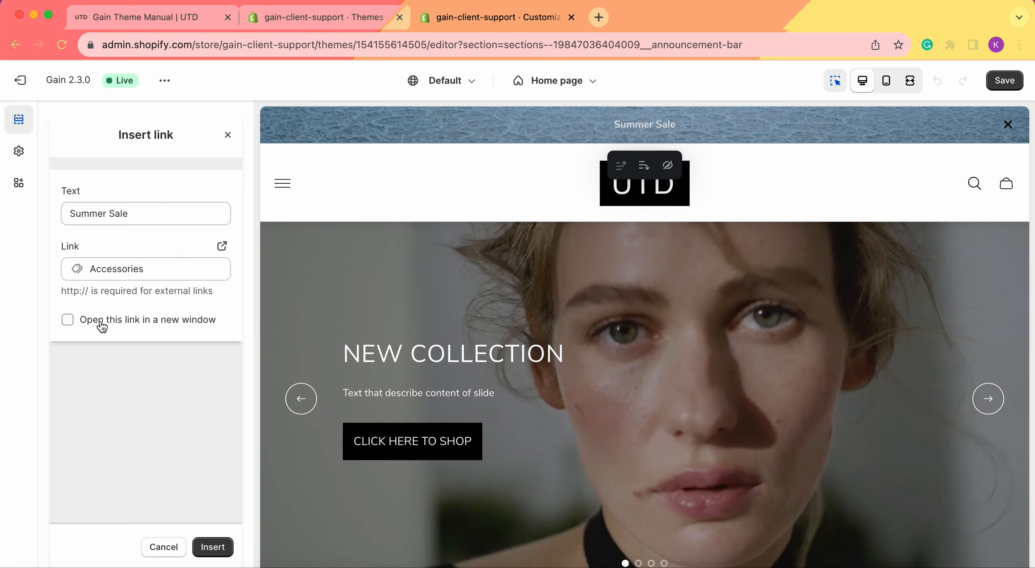
left_click(101, 325)
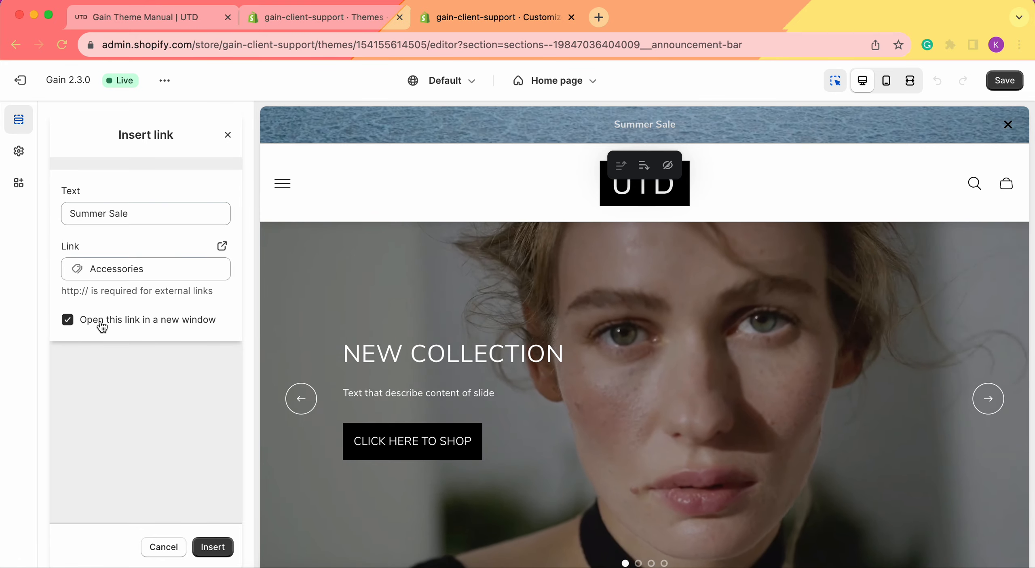
left_click(219, 548)
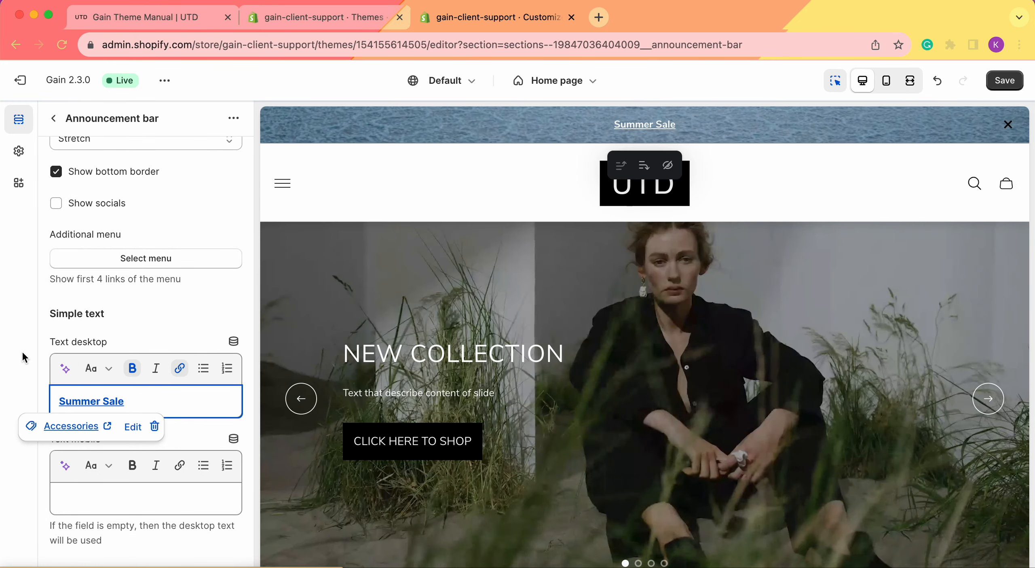
left_click(21, 350)
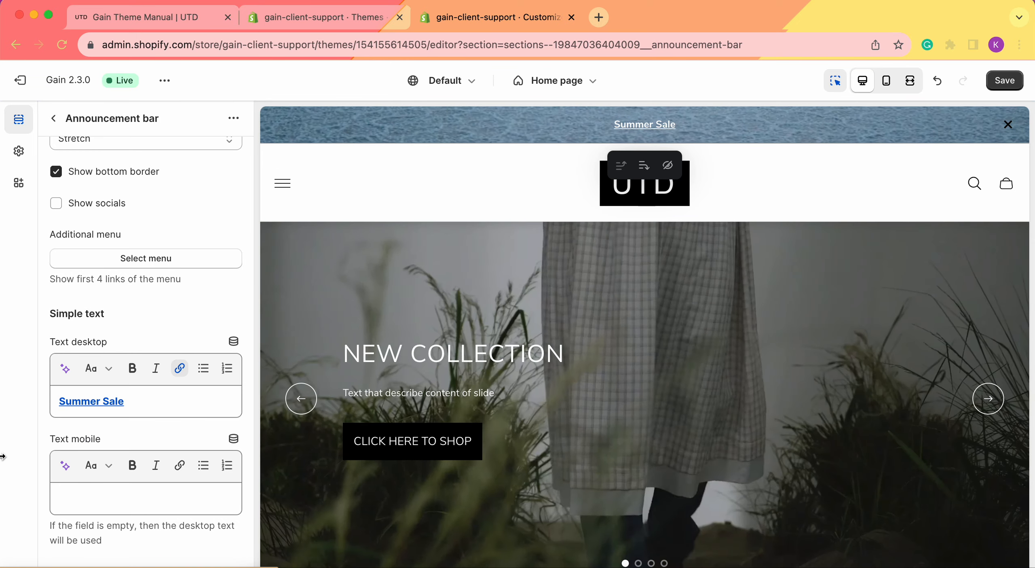
Review the bottom border option and the announcement bar's color settings, including the border bottom color
scroll(118, 311, "up", 4)
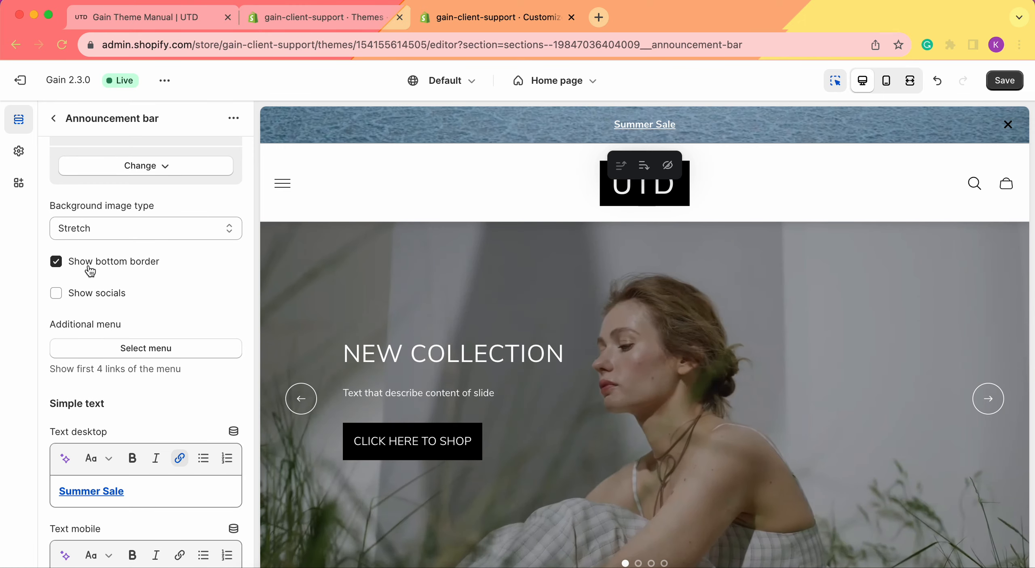
scroll(90, 271, "down", 4)
scroll(99, 202, "down", 15)
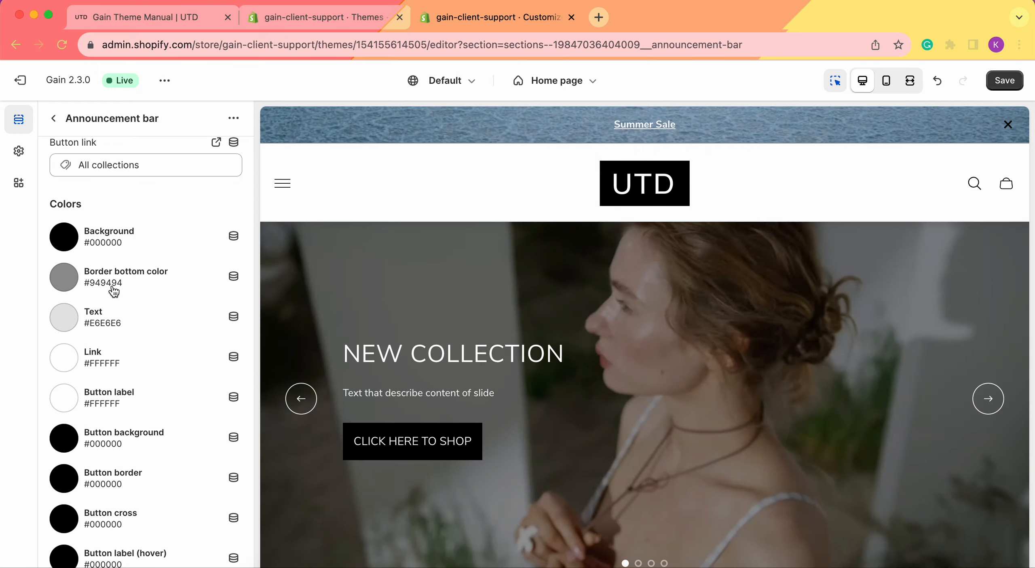
Try green #81B154 as the announcement bar's border bottom color and restore gray #949494
left_click(106, 283)
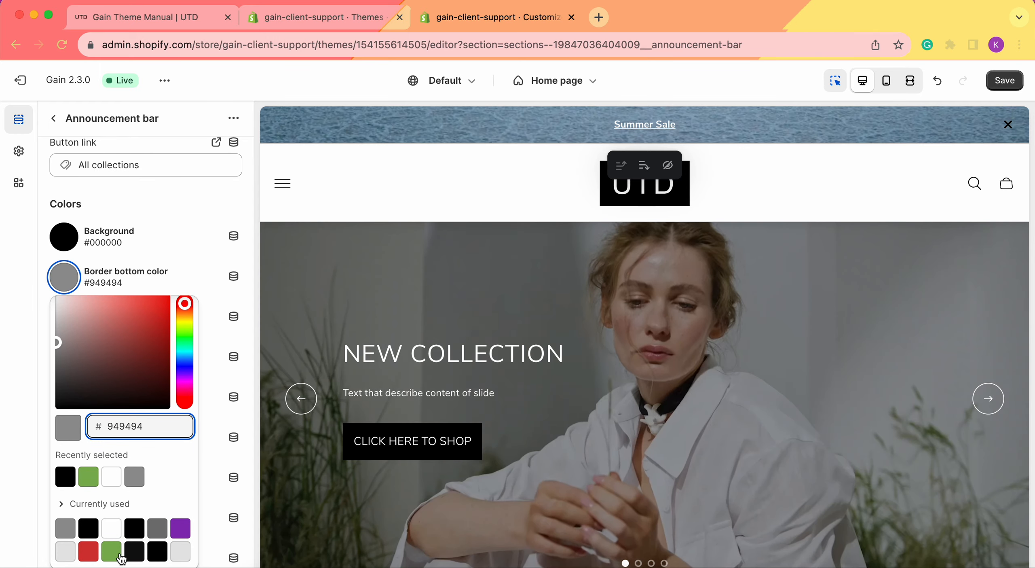
left_click(120, 556)
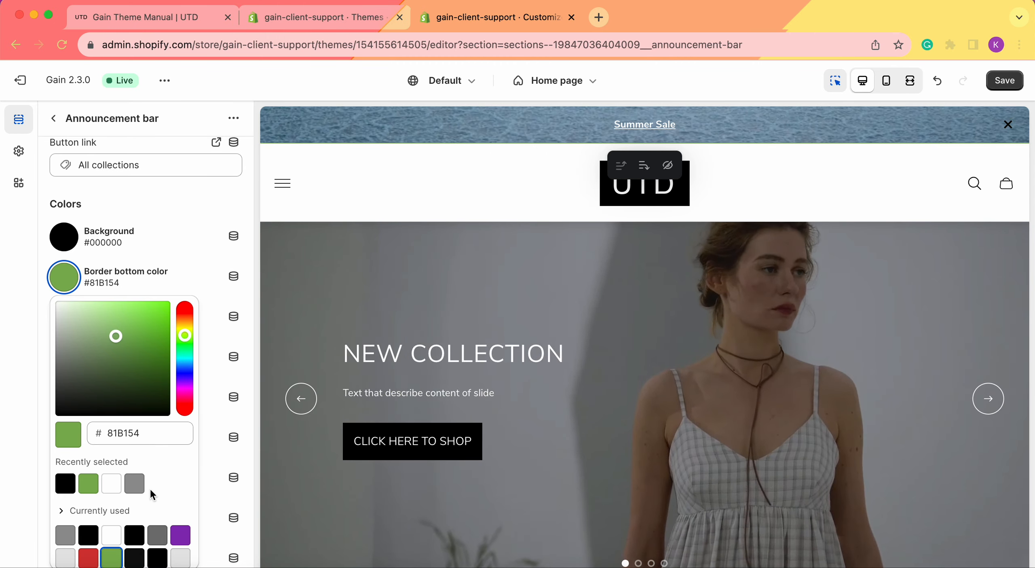
left_click(138, 489)
left_click(2, 391)
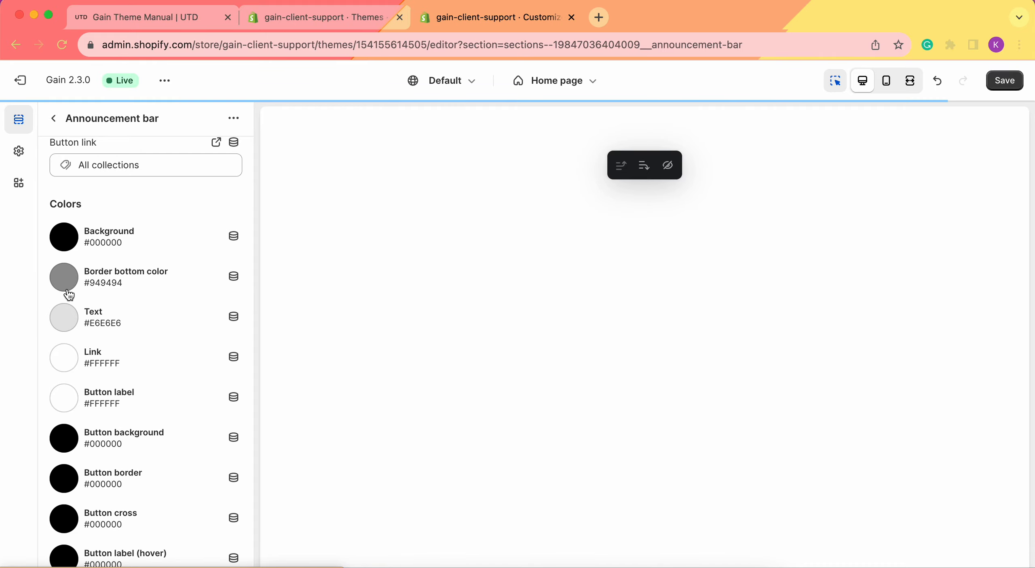
Save the announcement bar changes and open the live storefront in a new tab
scroll(113, 290, "up", 15)
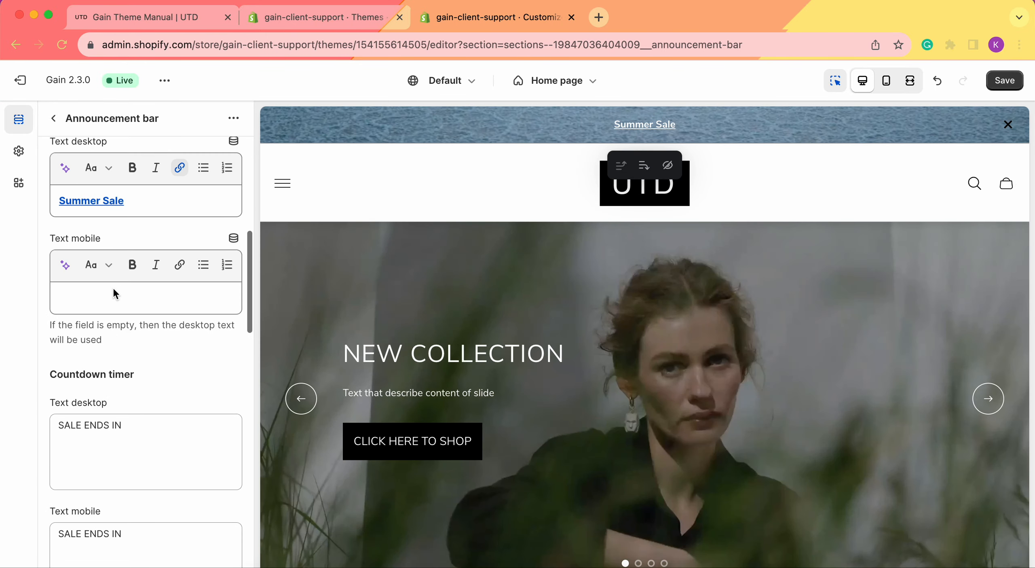
scroll(113, 287, "up", 6)
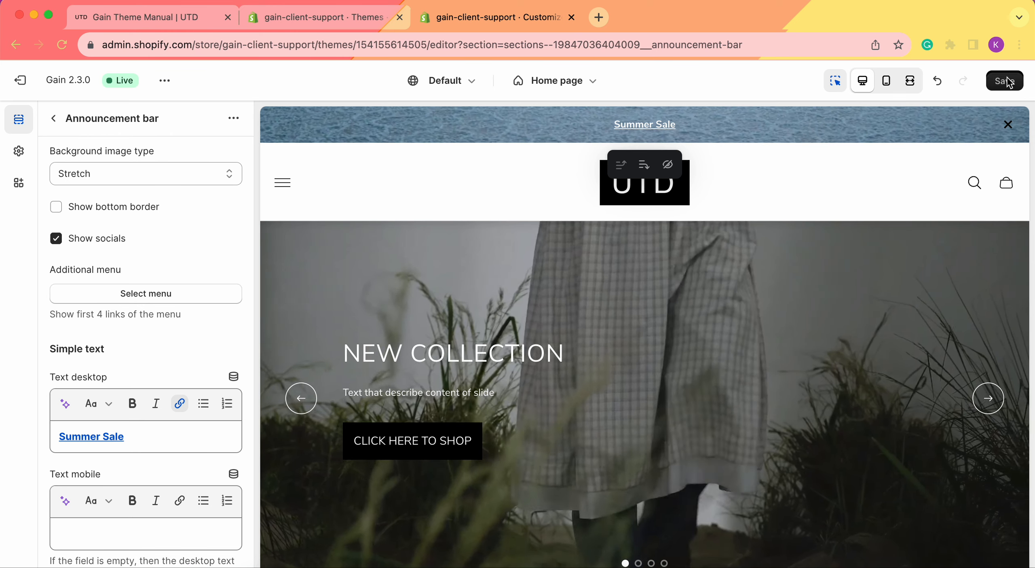
left_click(1007, 80)
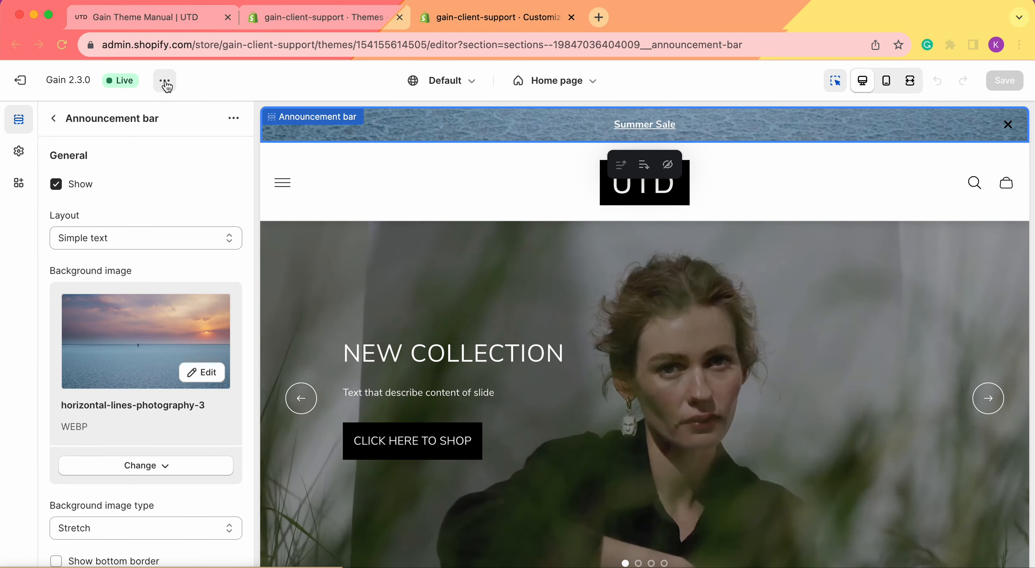
left_click(165, 80)
left_click(83, 221)
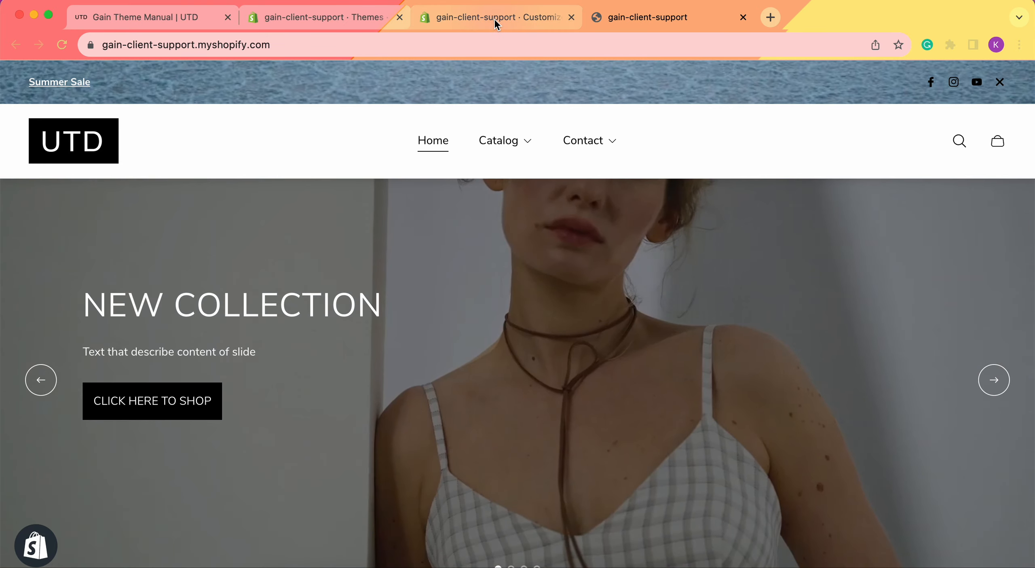
Test the Summer Sale link on the live storefront and close the Accessories collection page it opens
left_click(491, 20)
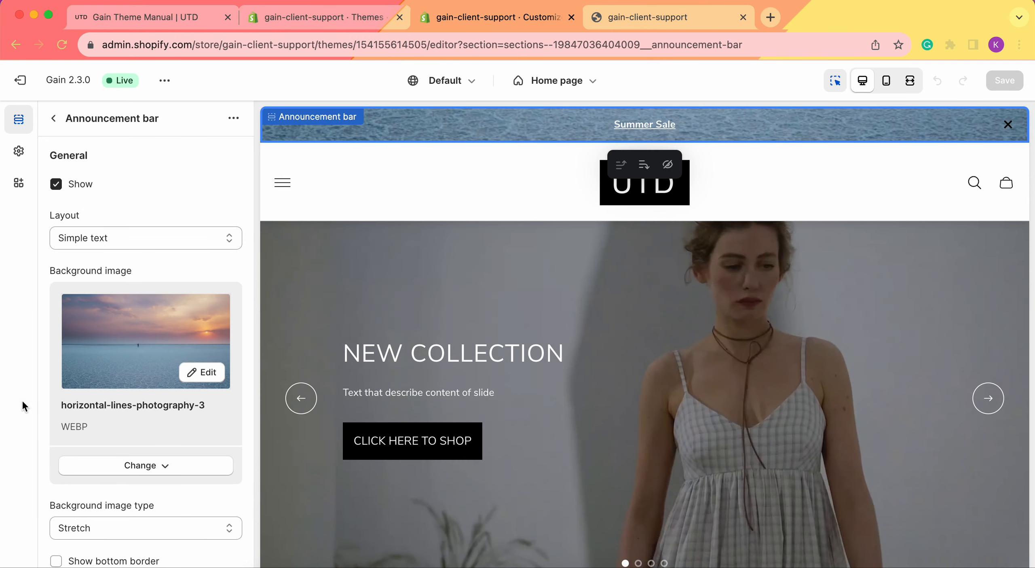
scroll(95, 375, "down", 5)
scroll(96, 376, "down", 4)
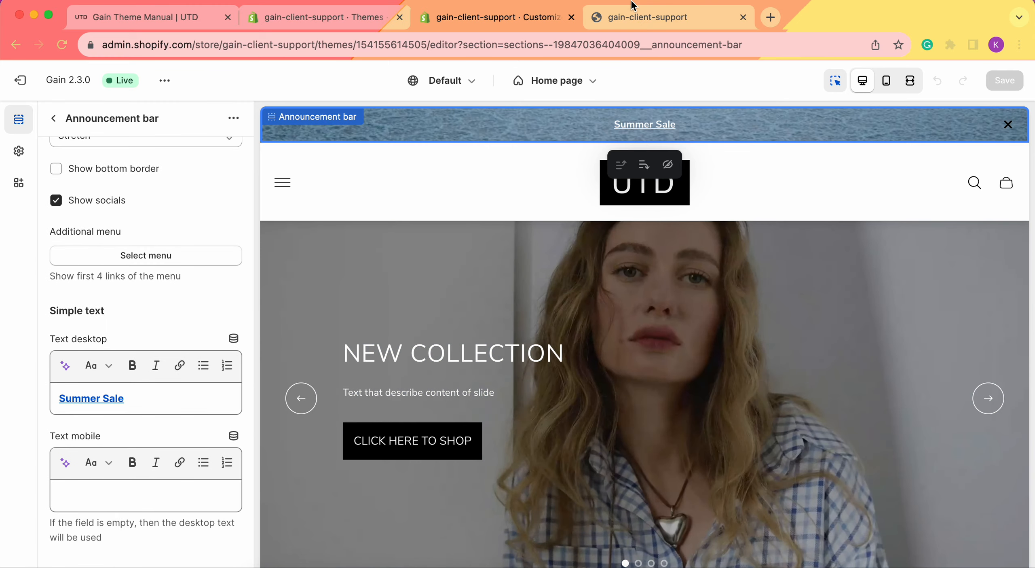
left_click(631, 16)
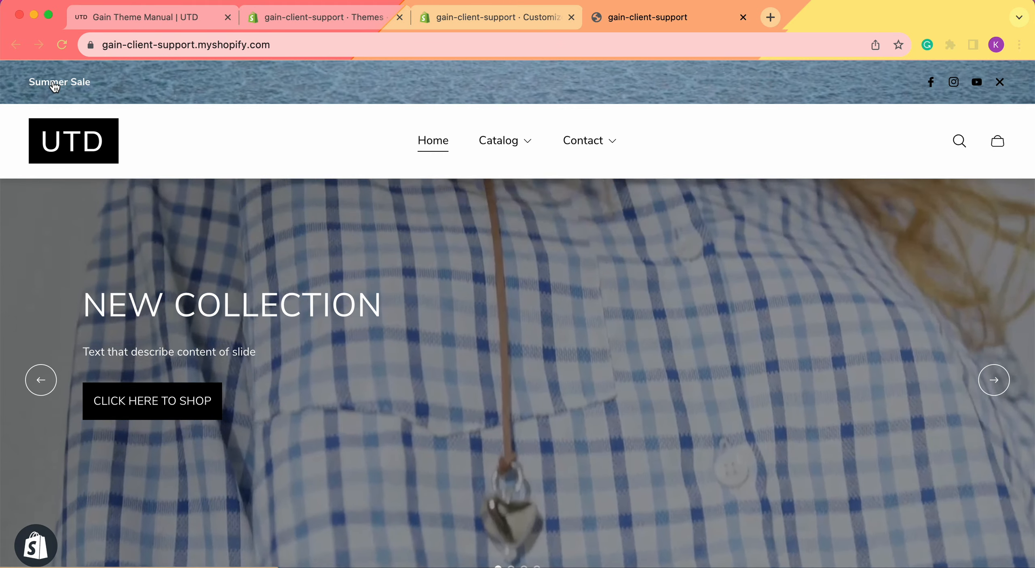
left_click(54, 84)
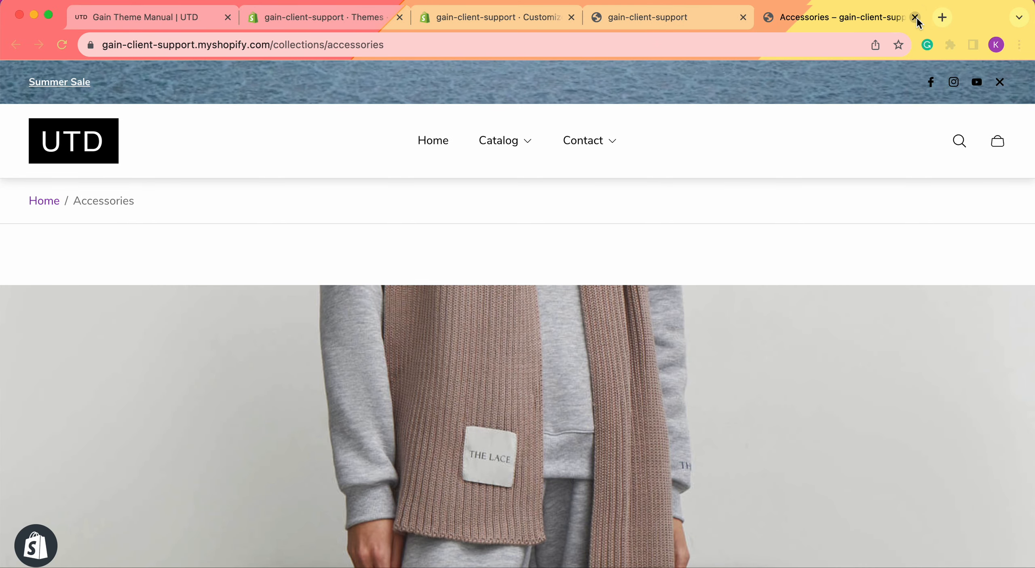
left_click(915, 17)
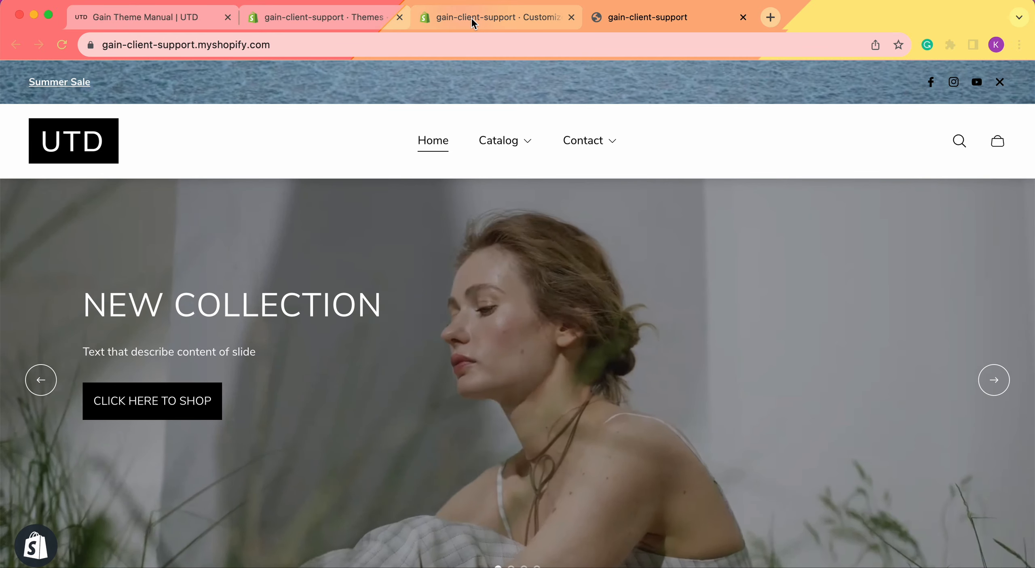
Return to the theme editor, set Main menu as the announcement bar's additional menu, and save the change
left_click(471, 18)
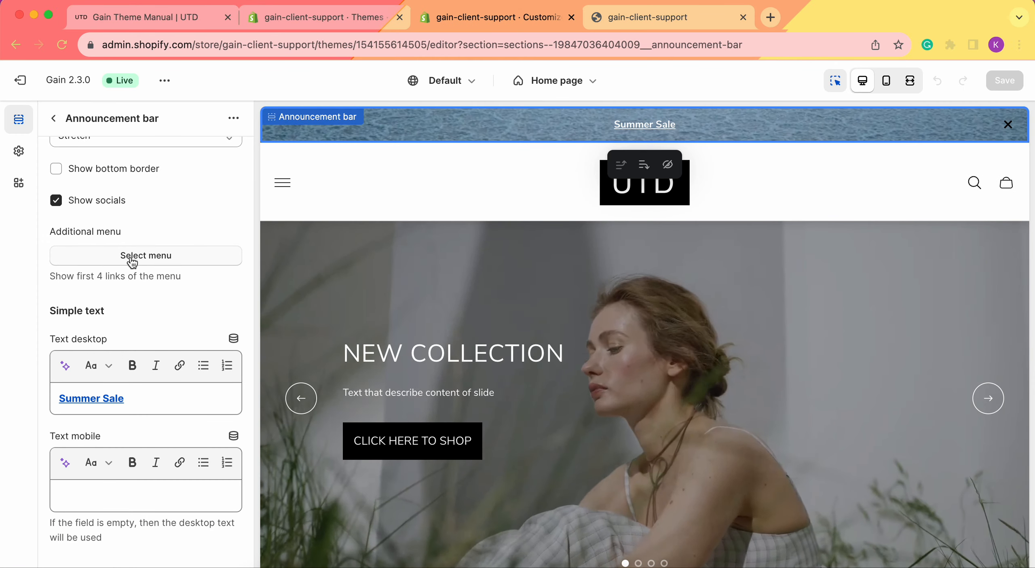
left_click(132, 262)
left_click(114, 321)
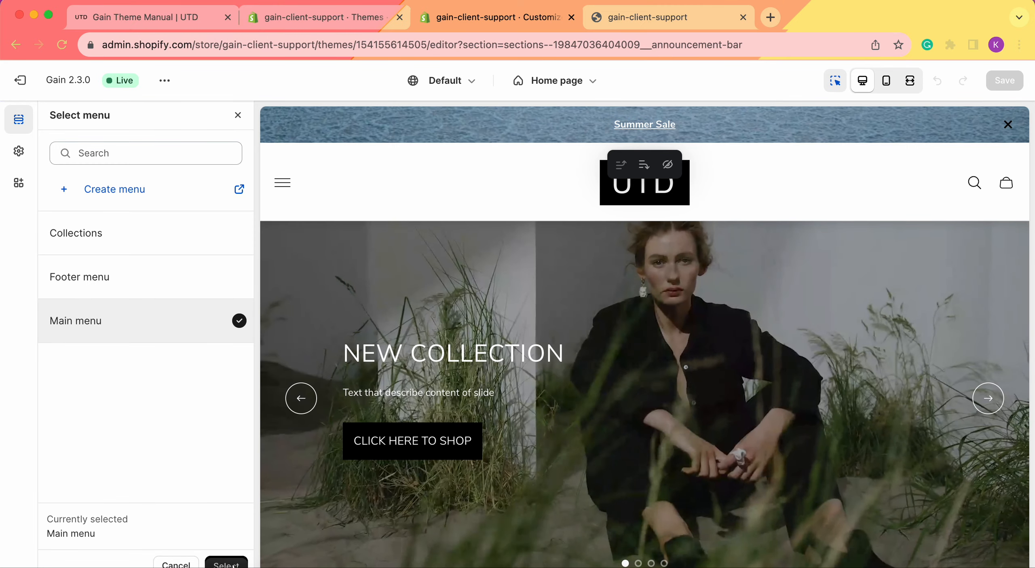
left_click(227, 564)
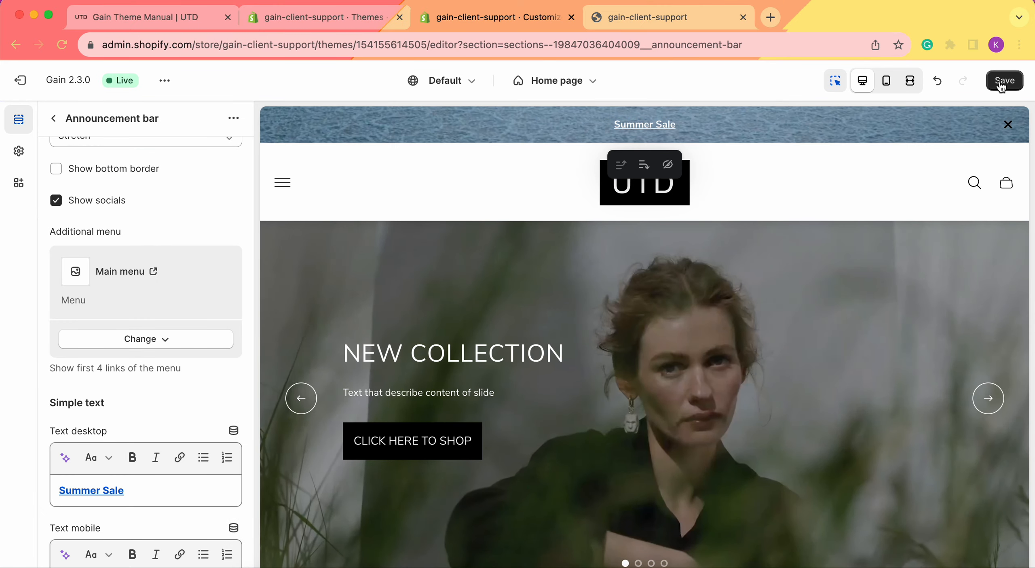
left_click(1000, 80)
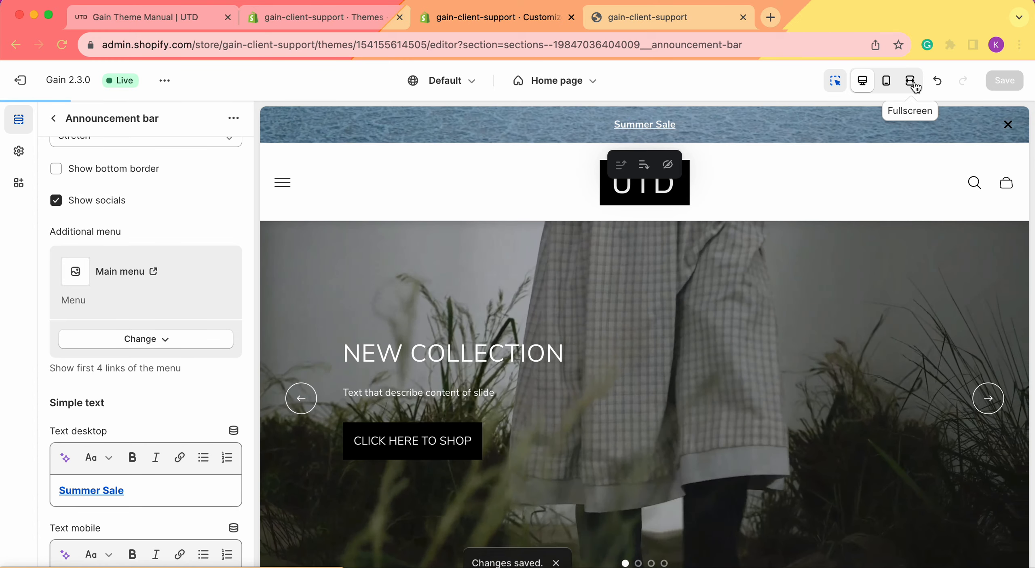
Check the announcement bar in the fullscreen preview, return to the desktop view, and look at the additional menu's change options
left_click(914, 86)
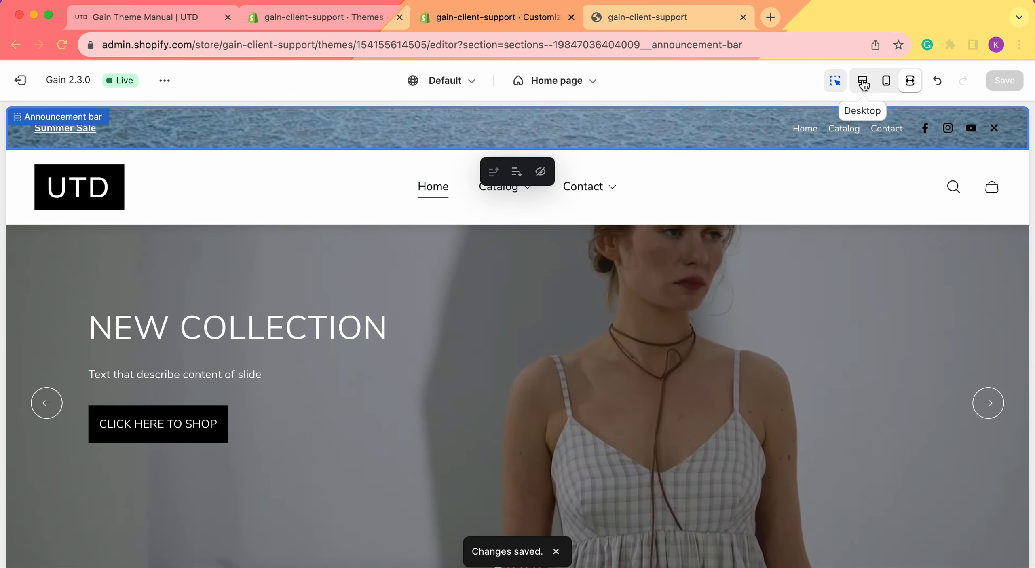
left_click(862, 81)
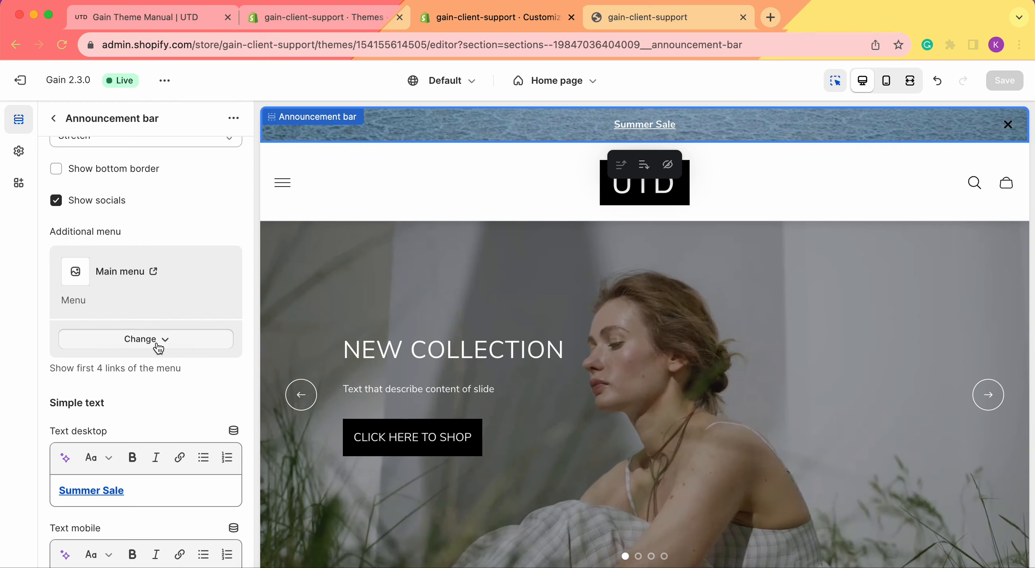
left_click(157, 347)
left_click(16, 335)
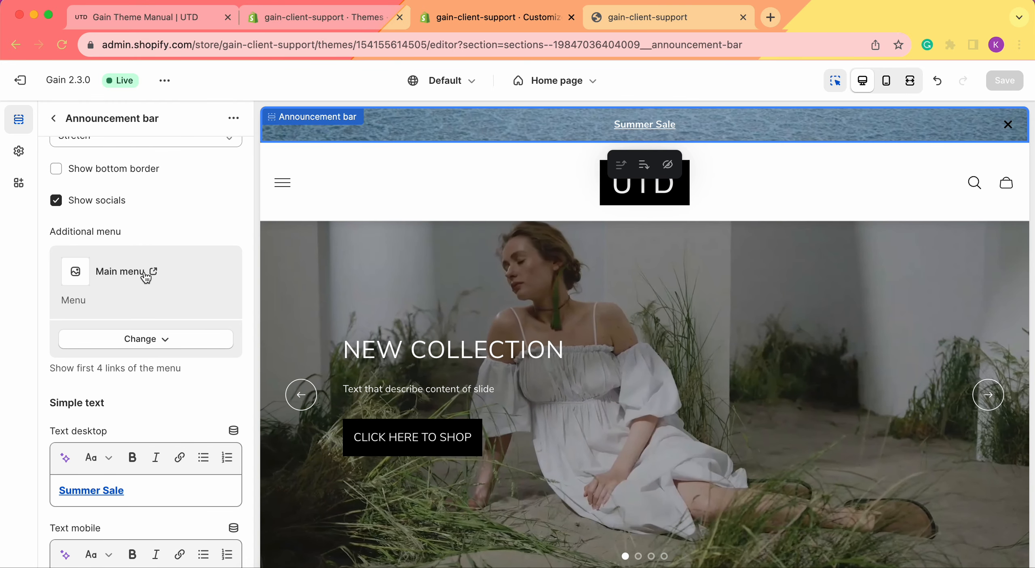
Look over the simple text and countdown timer fields, and check the available announcement bar layouts without changing the selection
scroll(145, 277, "down", 5)
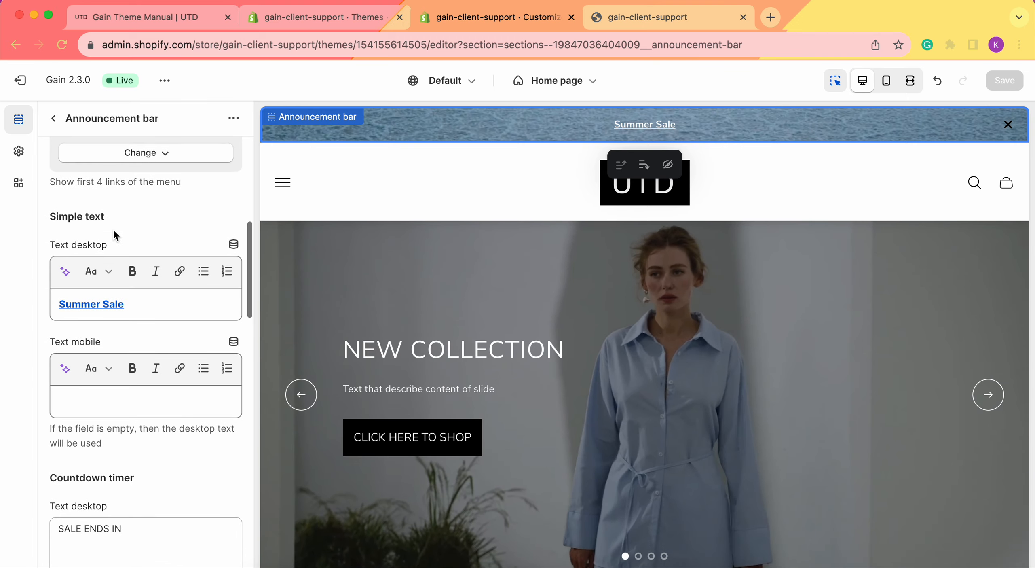
scroll(122, 282, "down", 5)
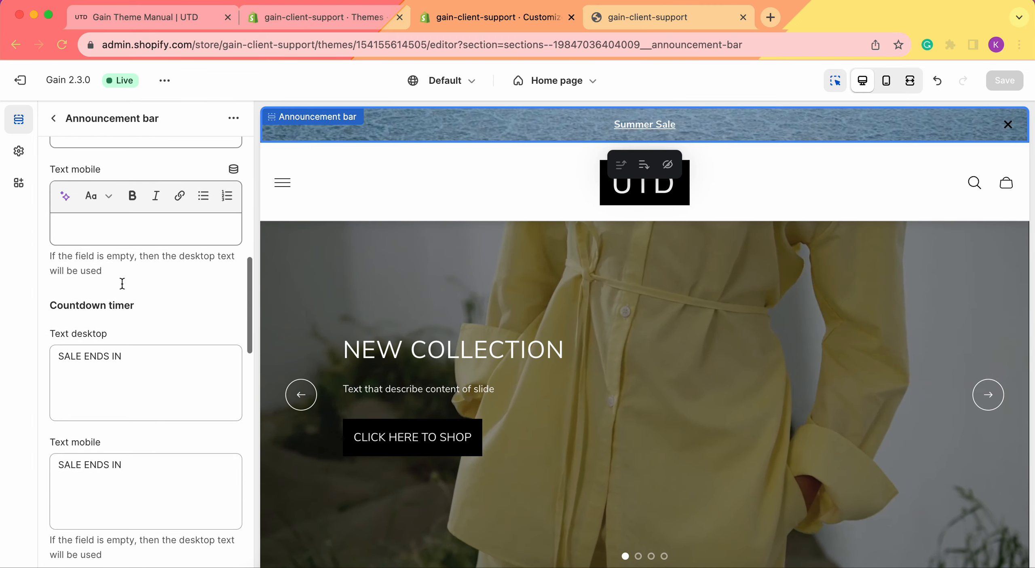
scroll(89, 326, "down", 1)
left_click(136, 330)
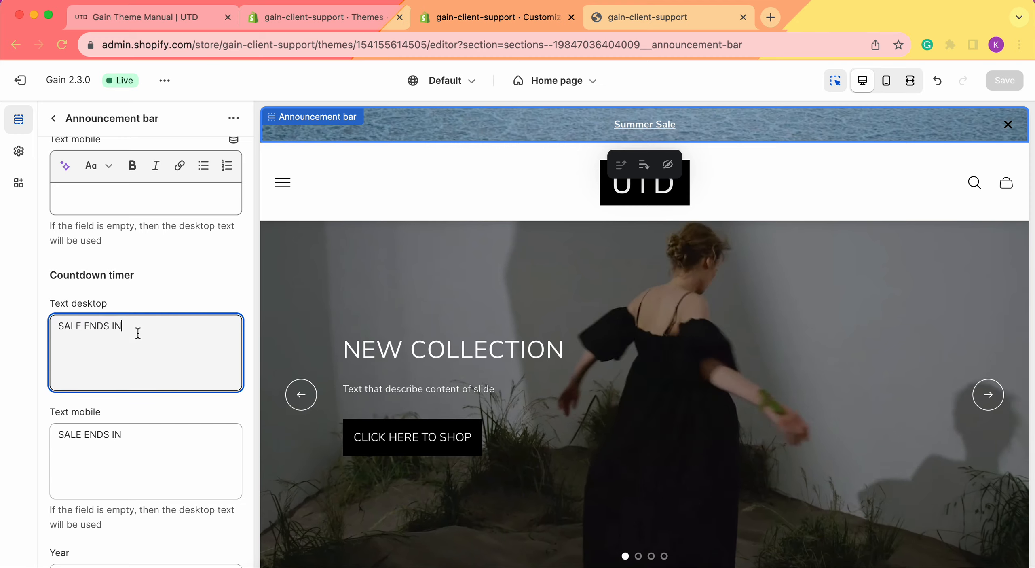
scroll(142, 315, "down", 2)
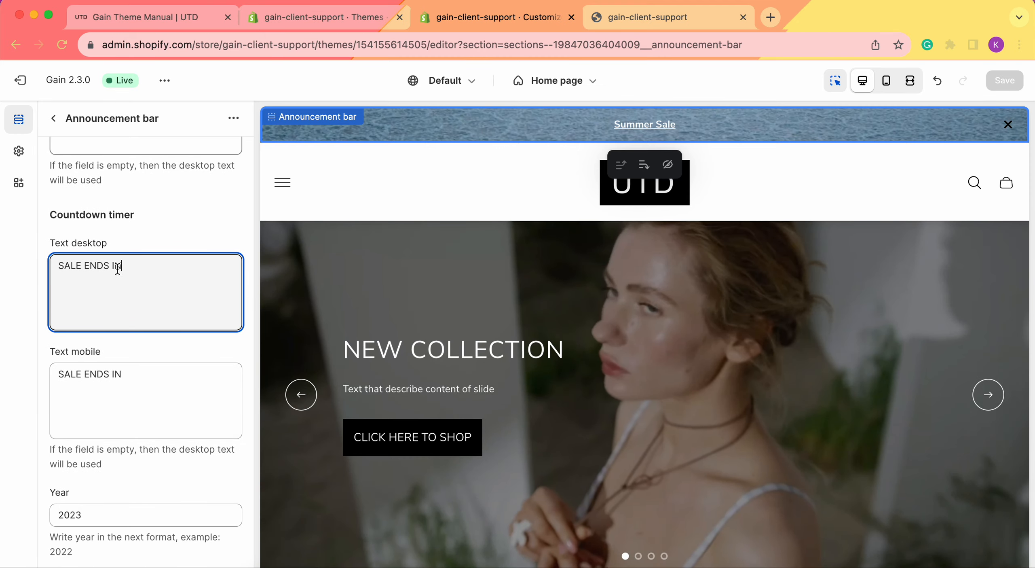
scroll(130, 327, "up", 15)
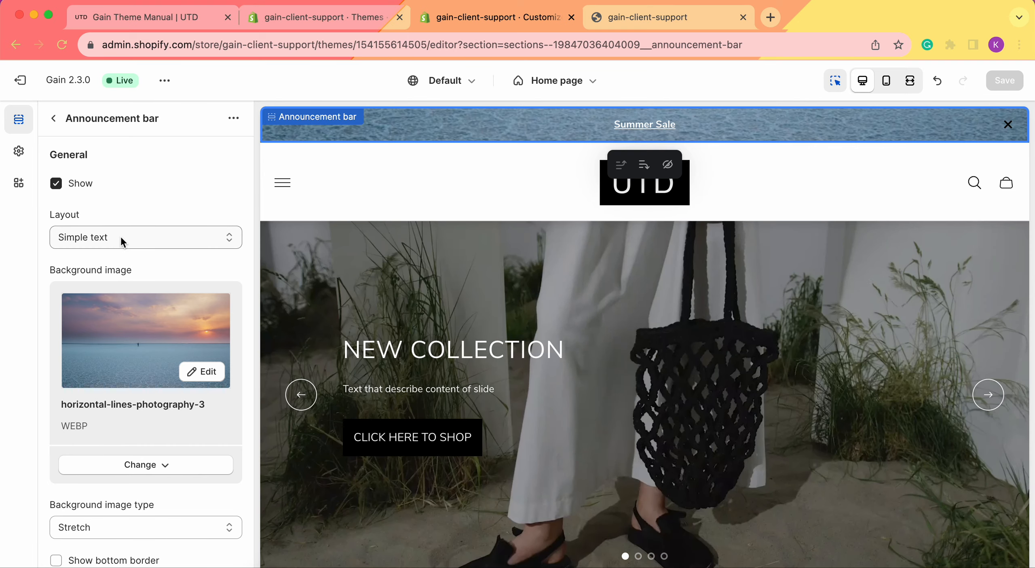
left_click(107, 235)
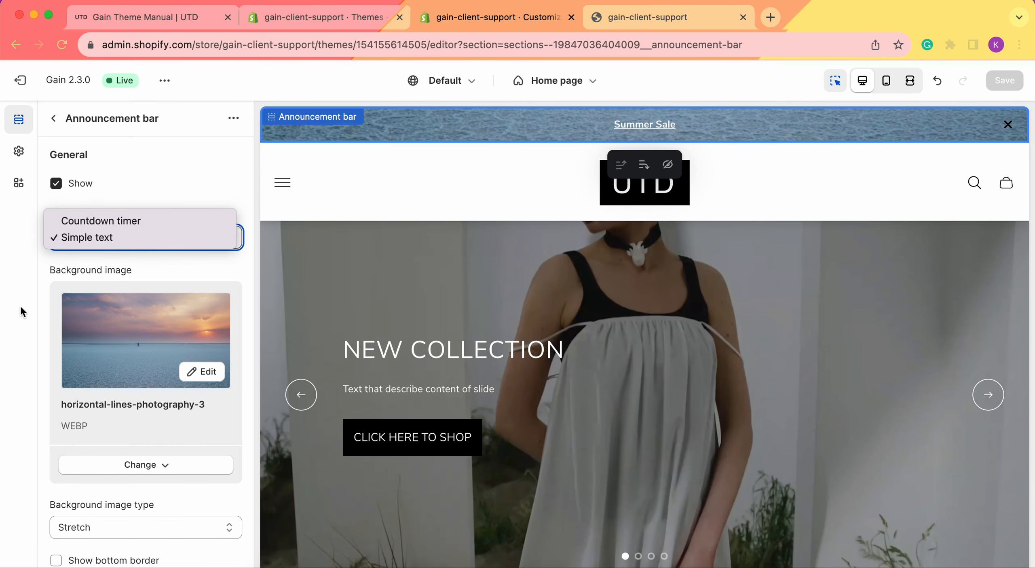
left_click(22, 313)
Review the countdown timer's desktop and mobile texts, end date, hour, timezone, button label and button link
scroll(187, 401, "down", 12)
scroll(143, 249, "down", 4)
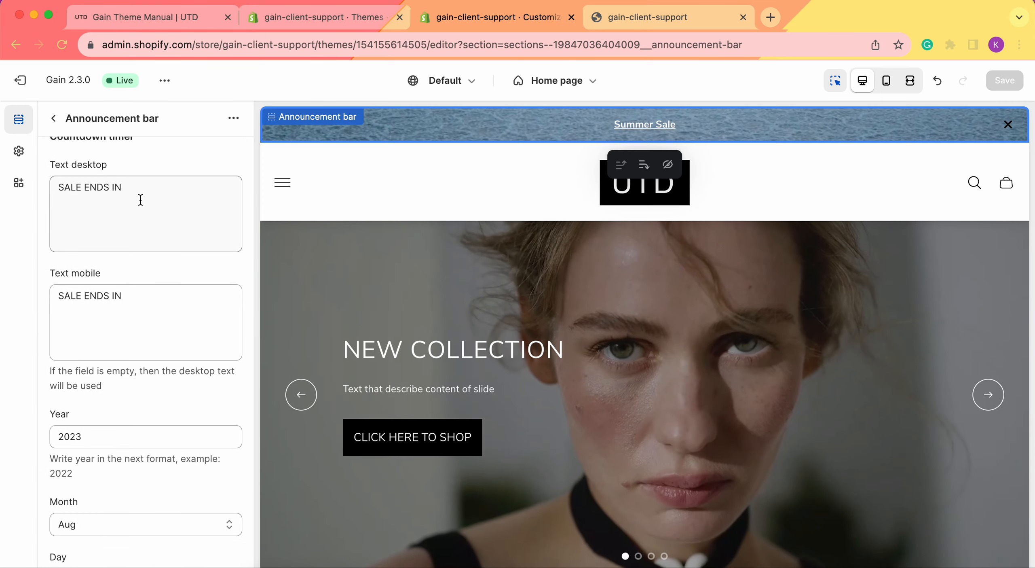
left_click(116, 195)
left_click(132, 305)
scroll(115, 293, "down", 4)
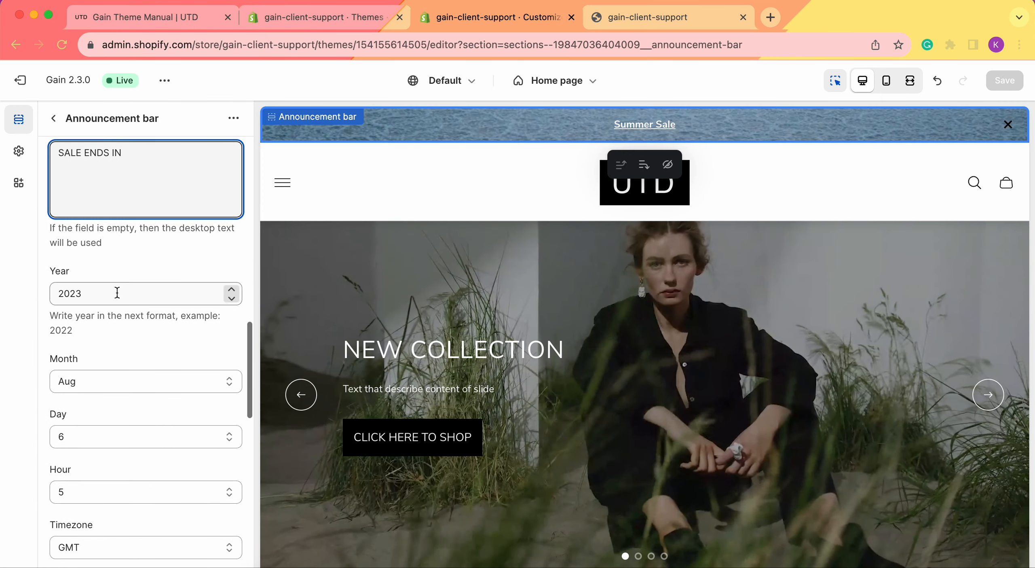
scroll(113, 366, "down", 4)
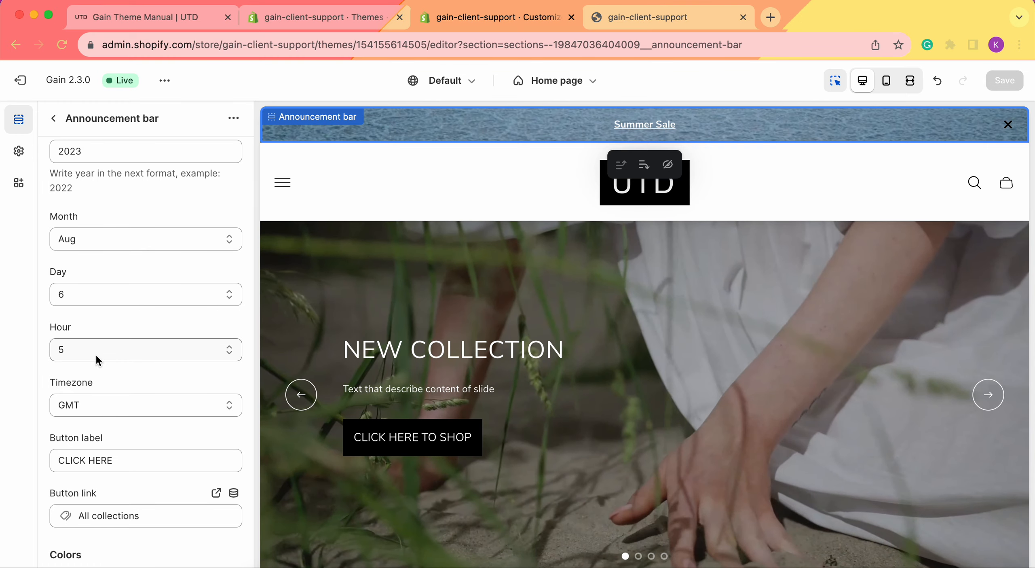
Examine the announcement bar's color settings for background, border, text, link, button, hover states and social icons
scroll(95, 353, "down", 6)
scroll(96, 354, "down", 2)
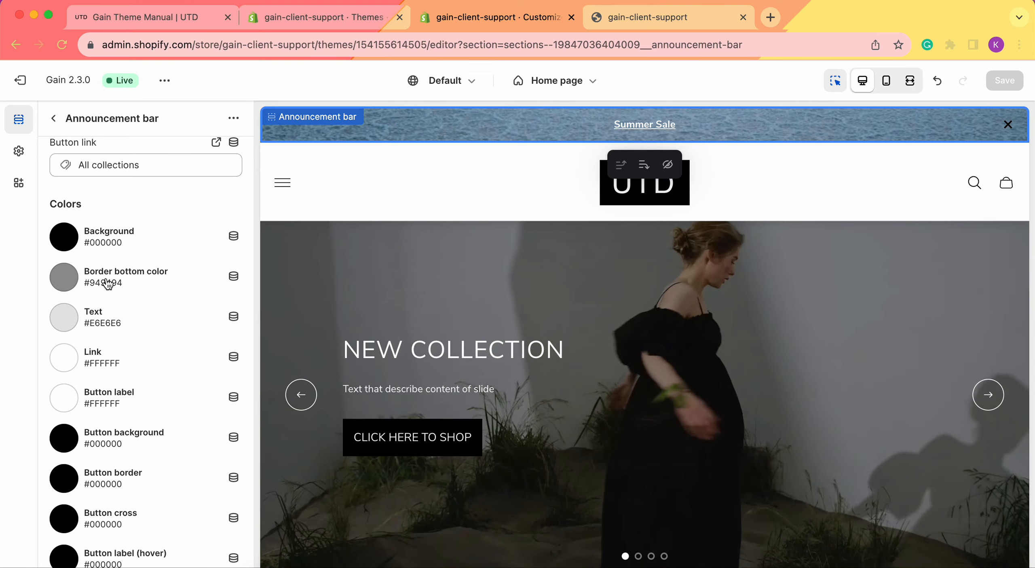
scroll(107, 285, "down", 1)
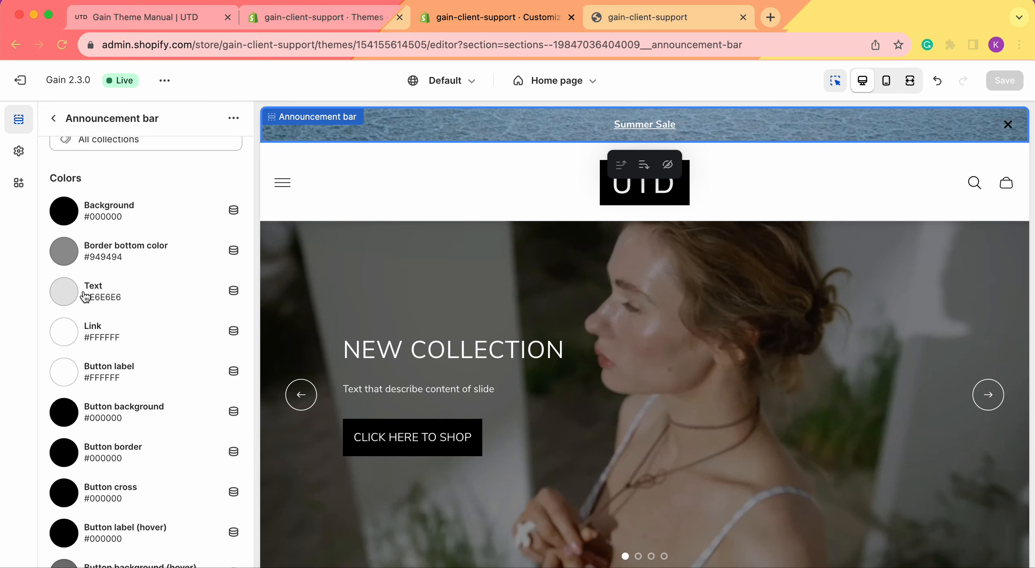
scroll(86, 297, "down", 2)
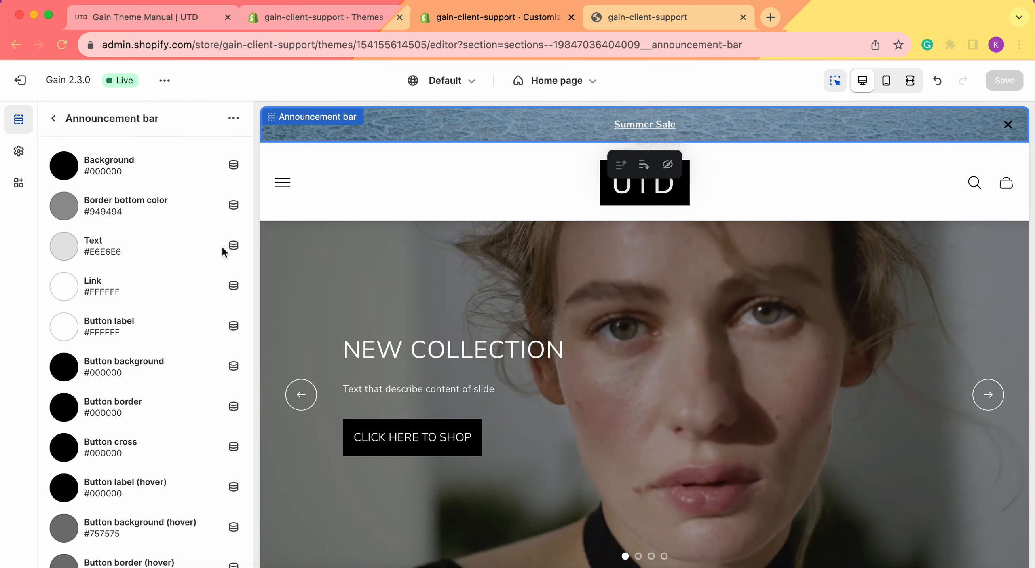
scroll(169, 322, "down", 2)
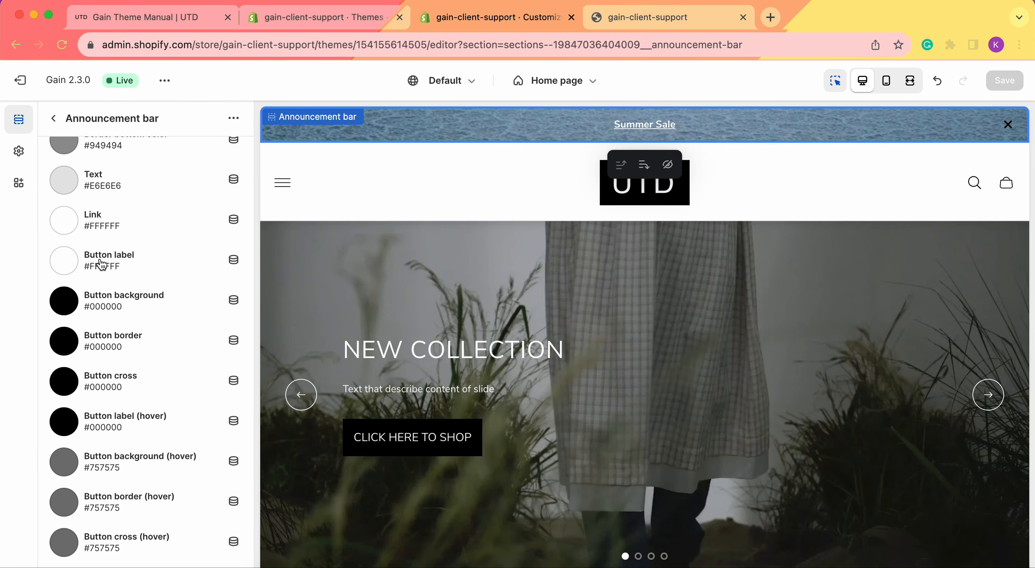
left_click(101, 265)
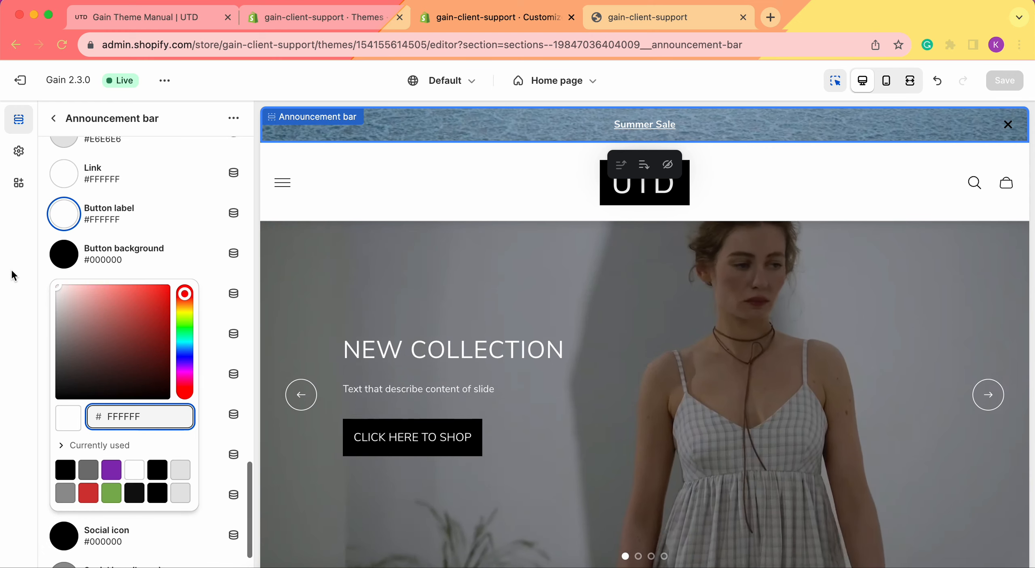
left_click(157, 232)
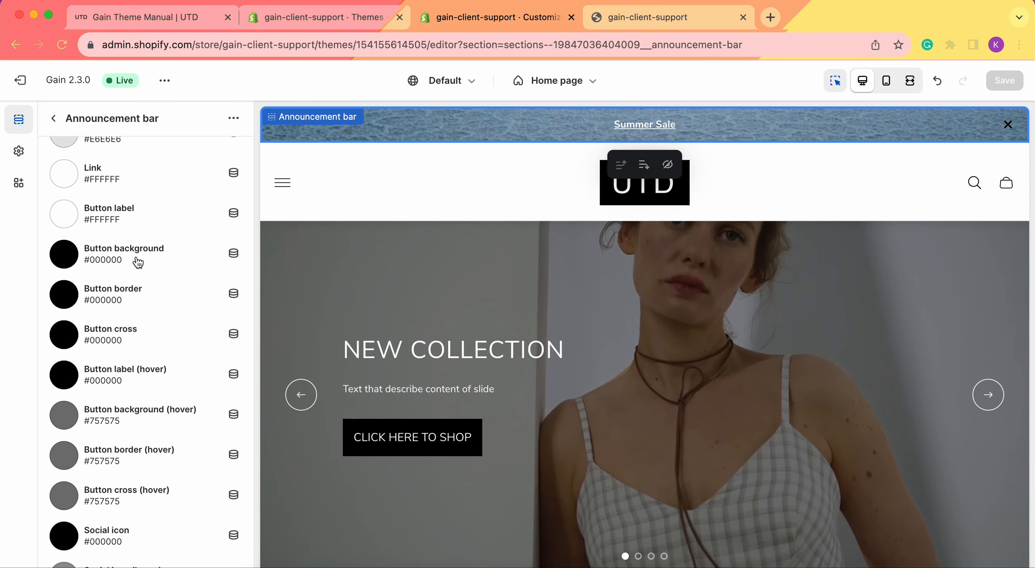
scroll(147, 293, "down", 3)
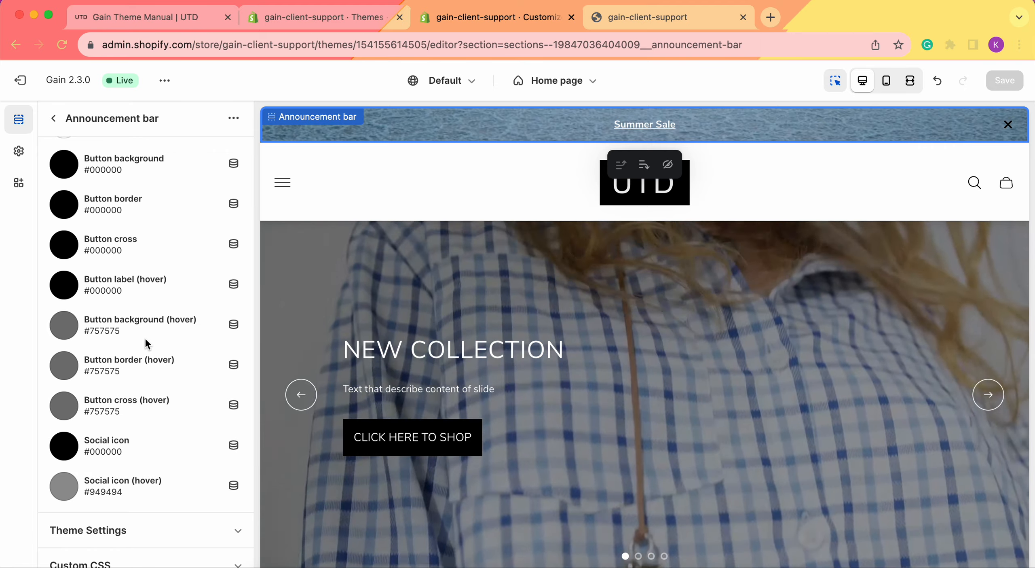
Test dismissing the announcement bar on the live storefront, reloading the page and looking through it with the bar closed
scroll(146, 340, "down", 1)
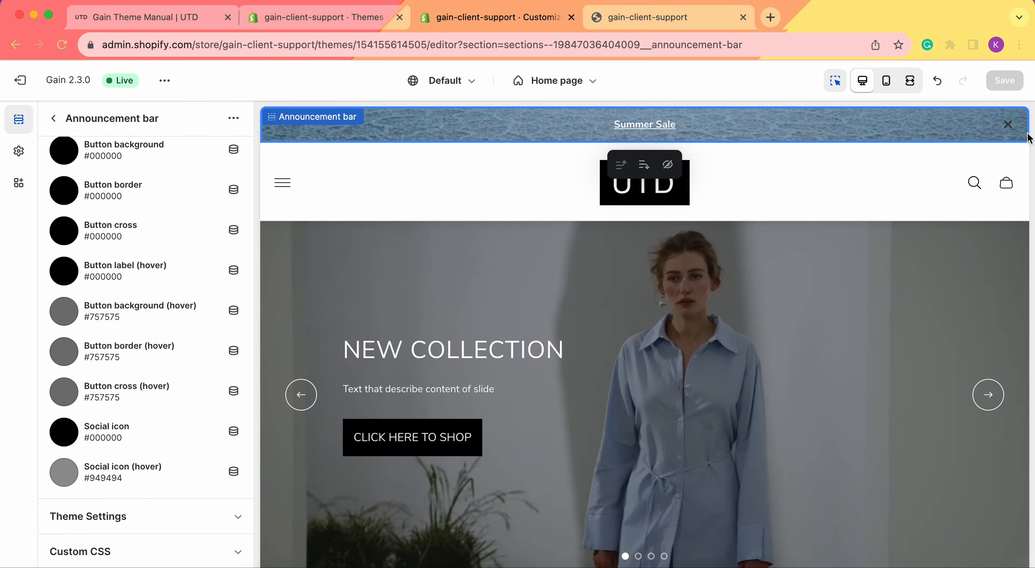
left_click(655, 17)
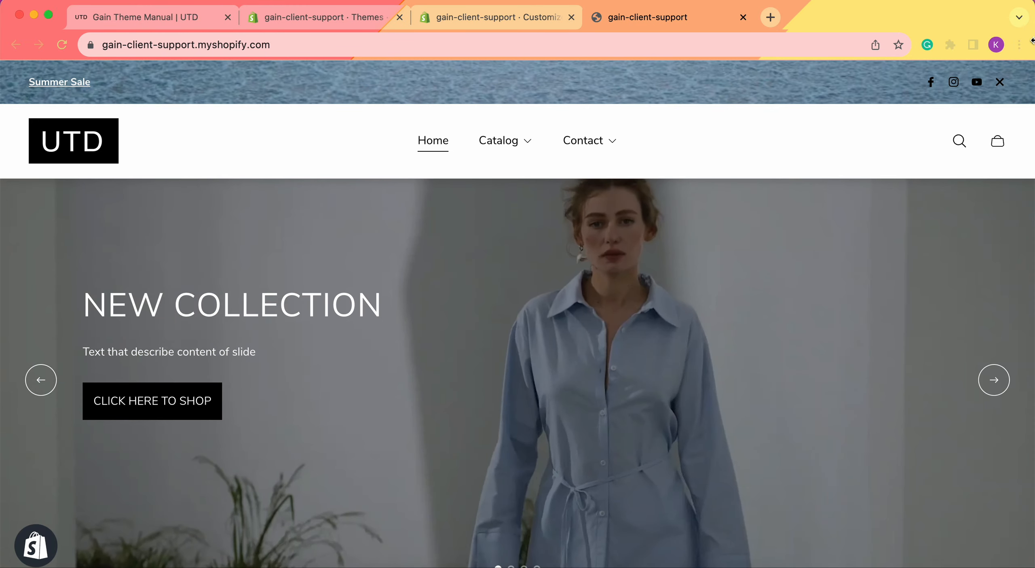
left_click(1005, 83)
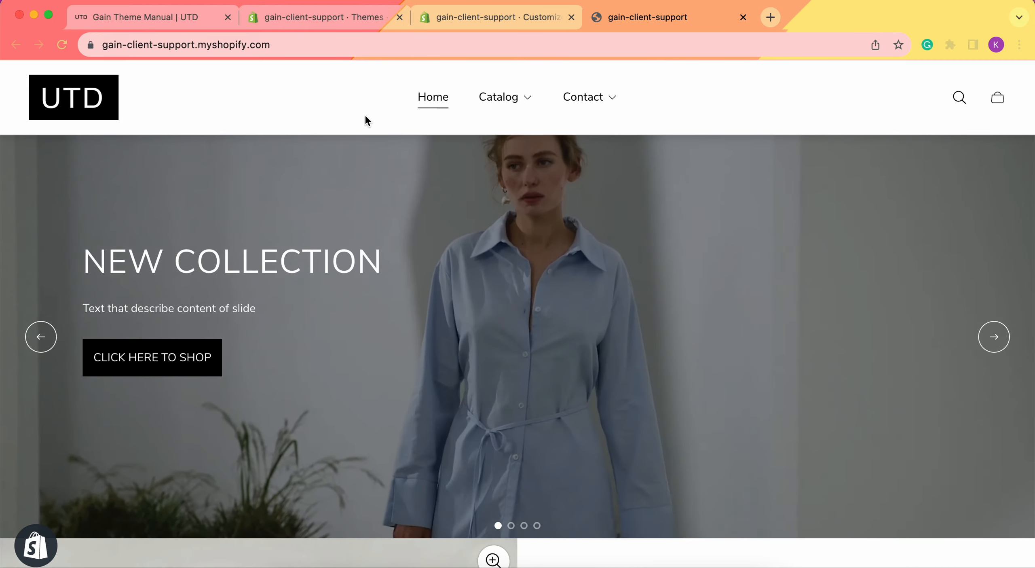
key("super+r")
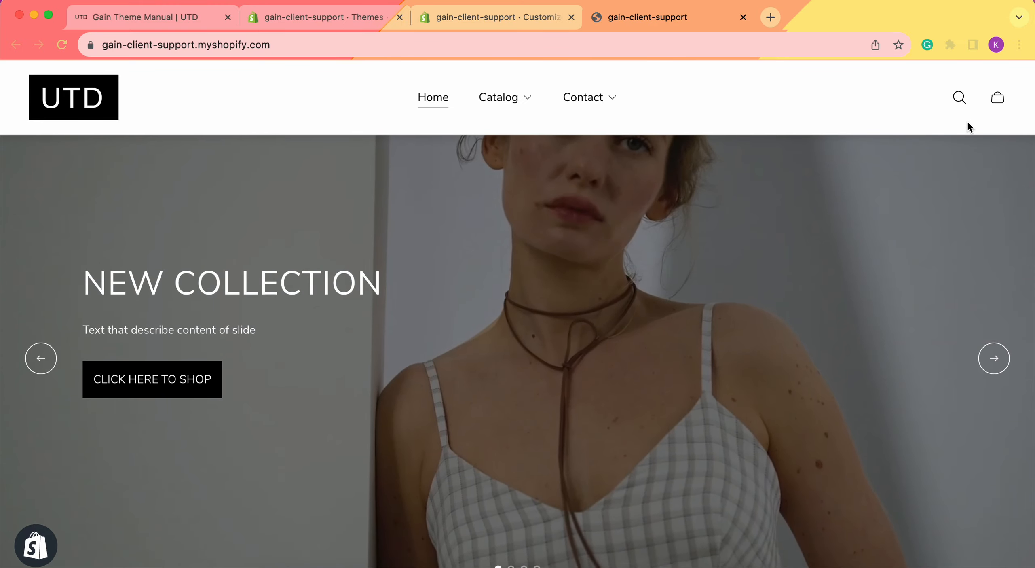
scroll(968, 124, "down", 20)
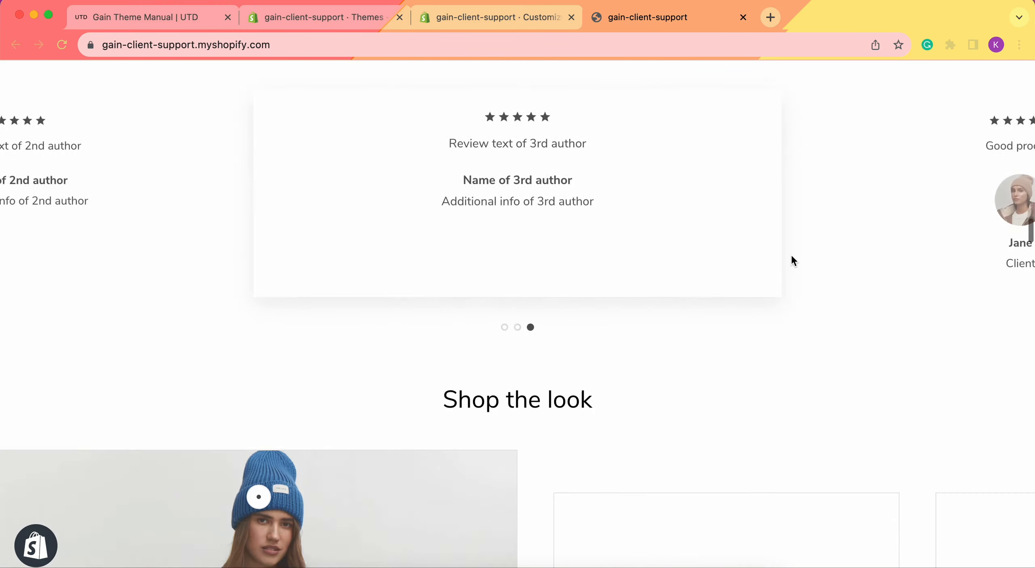
scroll(791, 254, "up", 20)
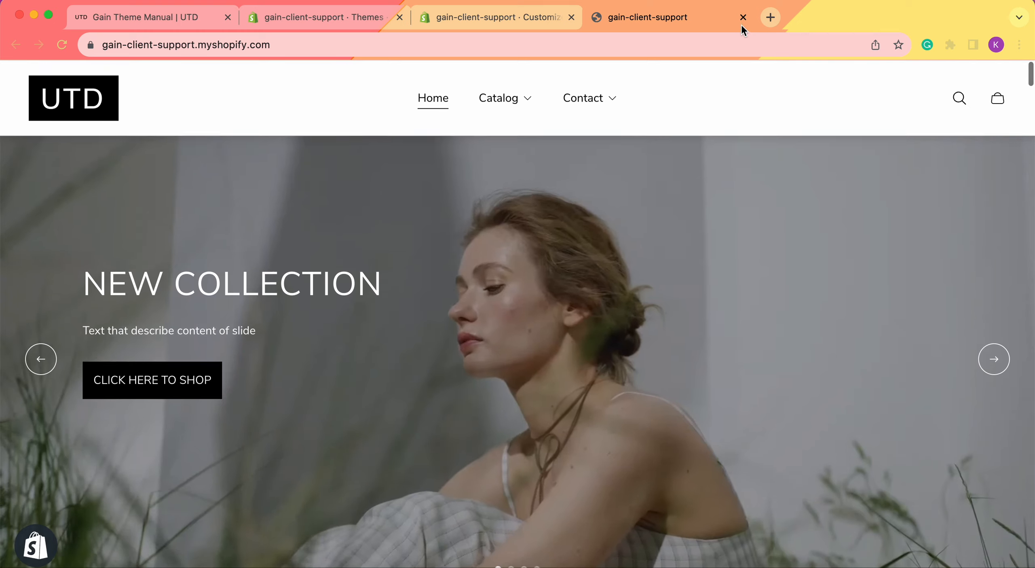
Close the storefront tab, view the live store again from the theme editor to check the announcement bar, and return to the editor
left_click(743, 17)
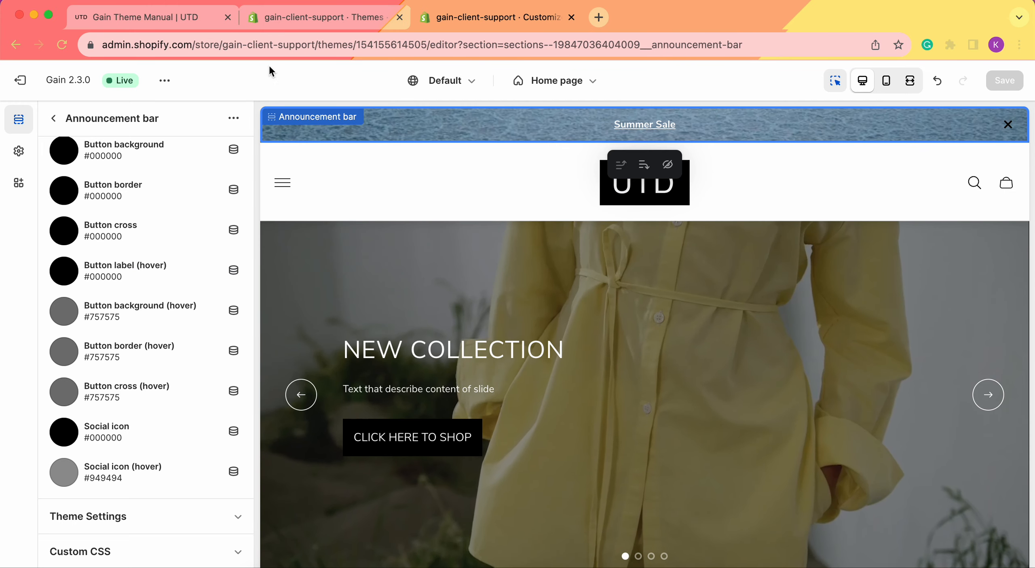
left_click(165, 82)
left_click(74, 221)
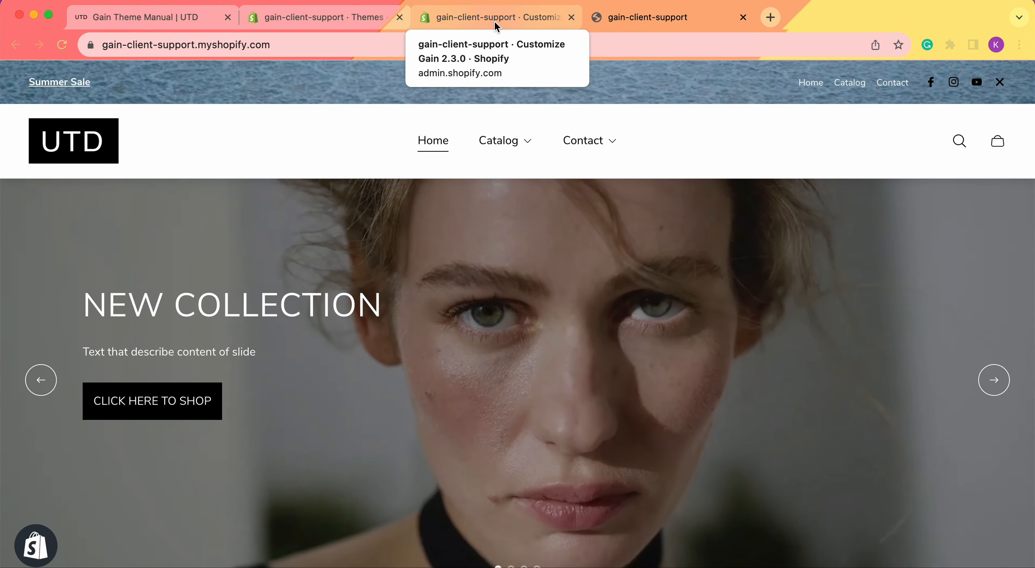
left_click(495, 21)
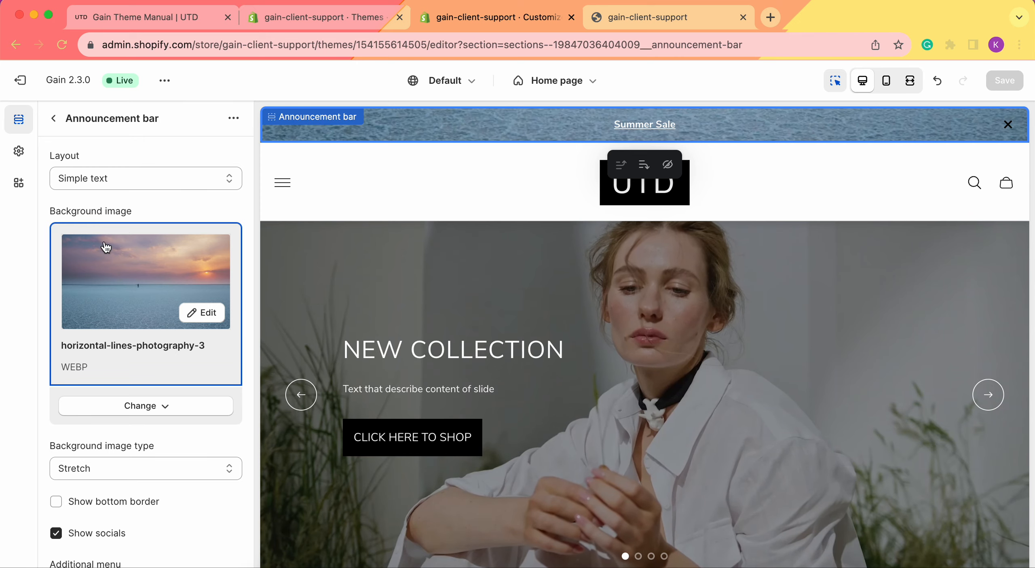
Set the announcement bar's background image type to Repeat
scroll(139, 308, "down", 5)
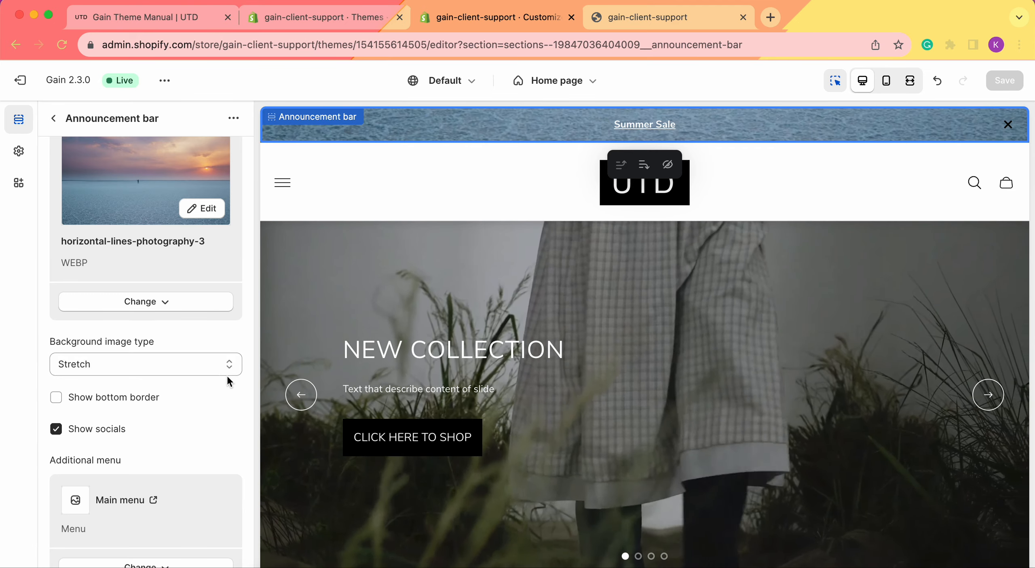
left_click(224, 369)
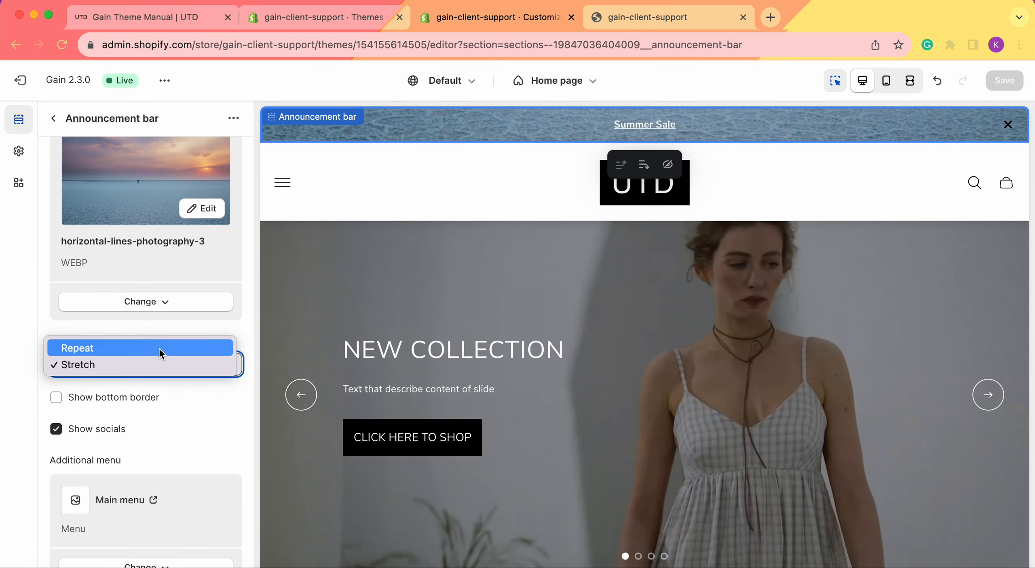
left_click(160, 348)
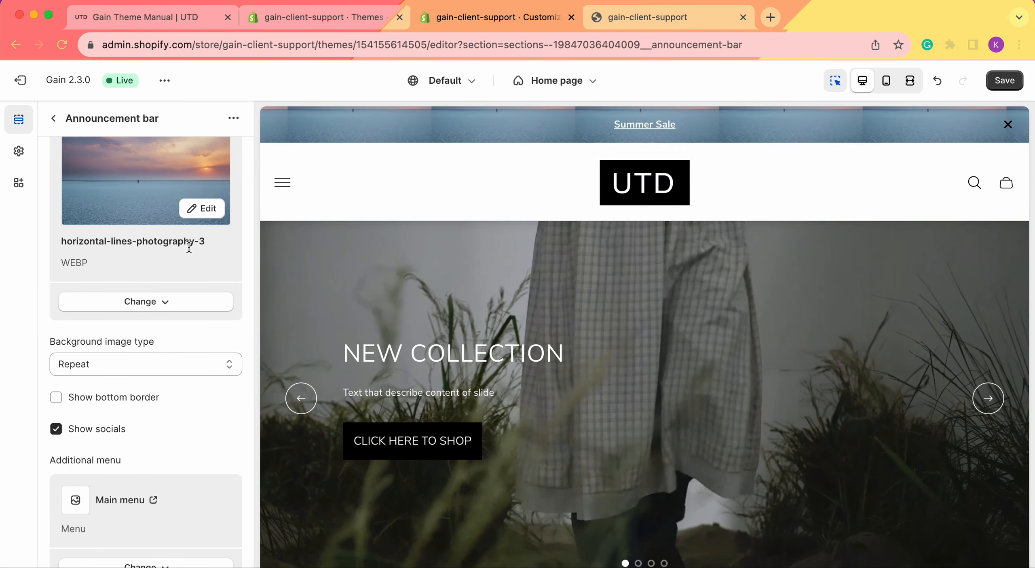
Replace the announcement bar's background image with the global PNG from the store library
left_click(164, 302)
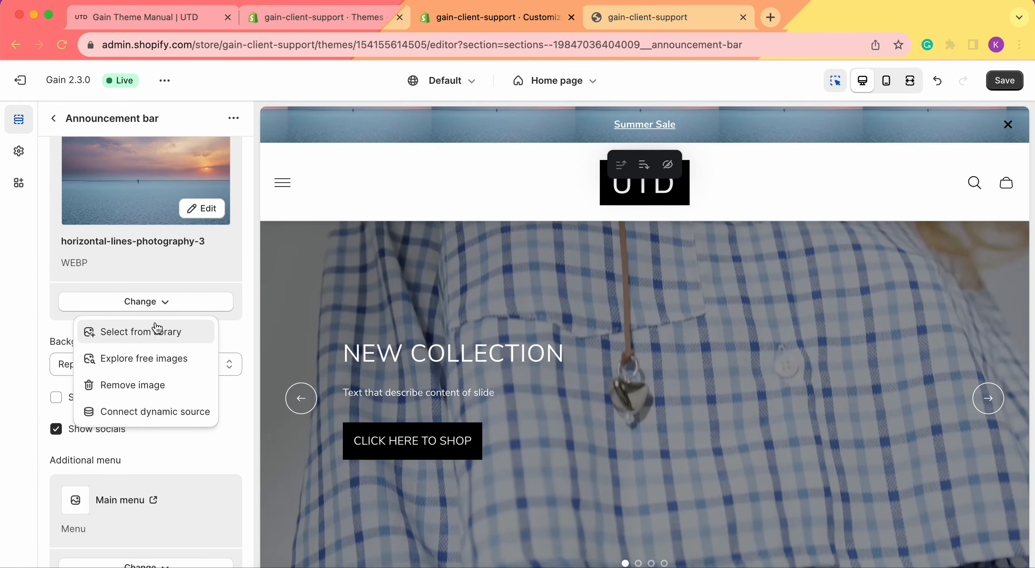
left_click(157, 331)
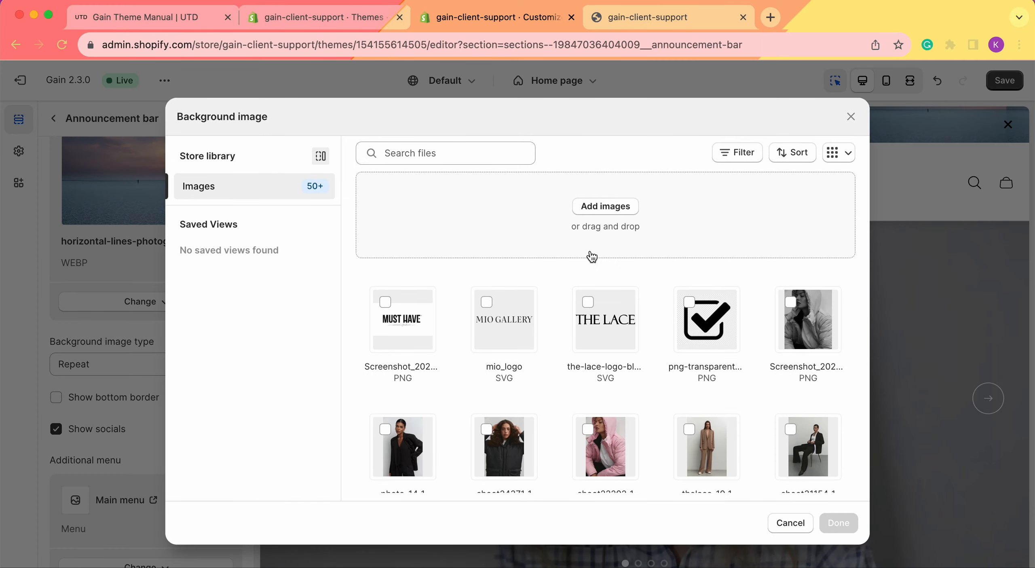
scroll(592, 256, "down", 10)
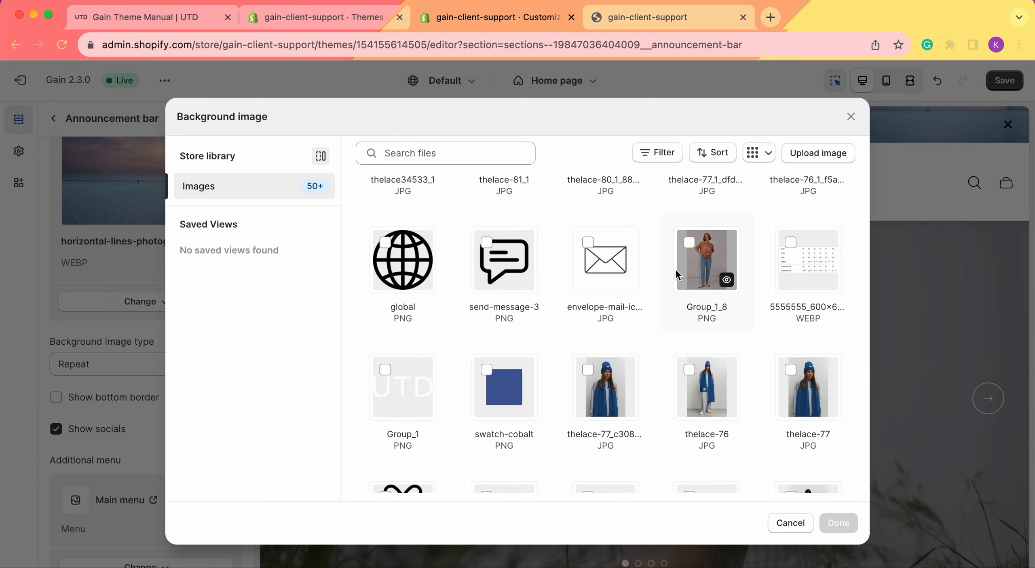
scroll(678, 275, "up", 1)
left_click(385, 272)
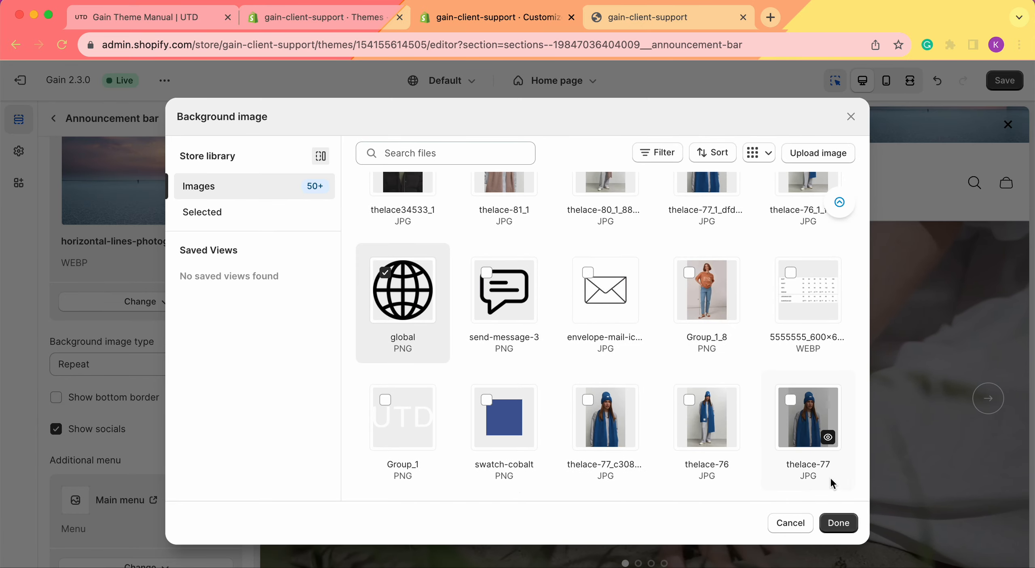
left_click(839, 522)
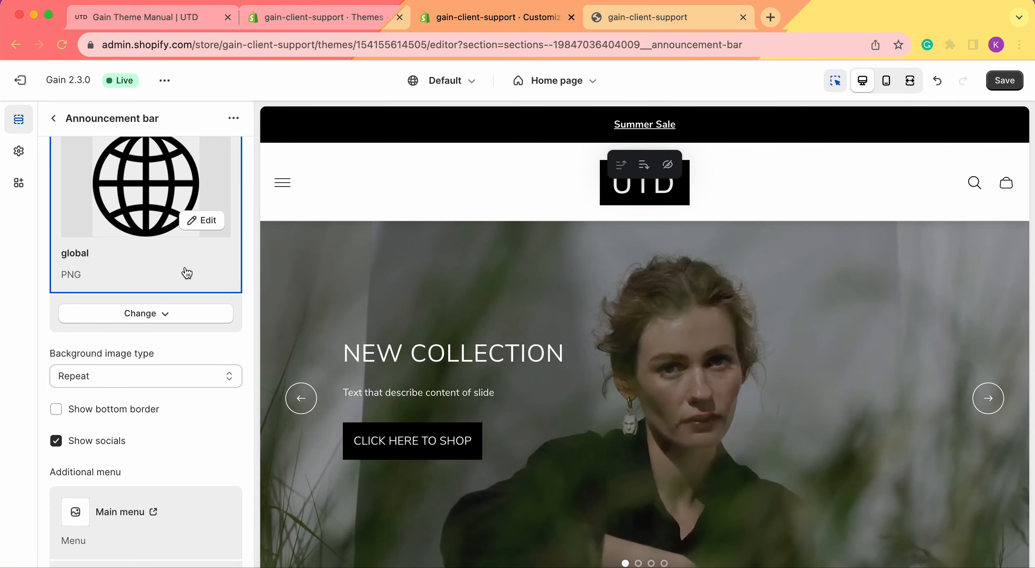
Try white #FFFFFF as the announcement bar's background color, and undo the recent color, image and image type changes
scroll(195, 295, "down", 10)
scroll(178, 276, "up", 5)
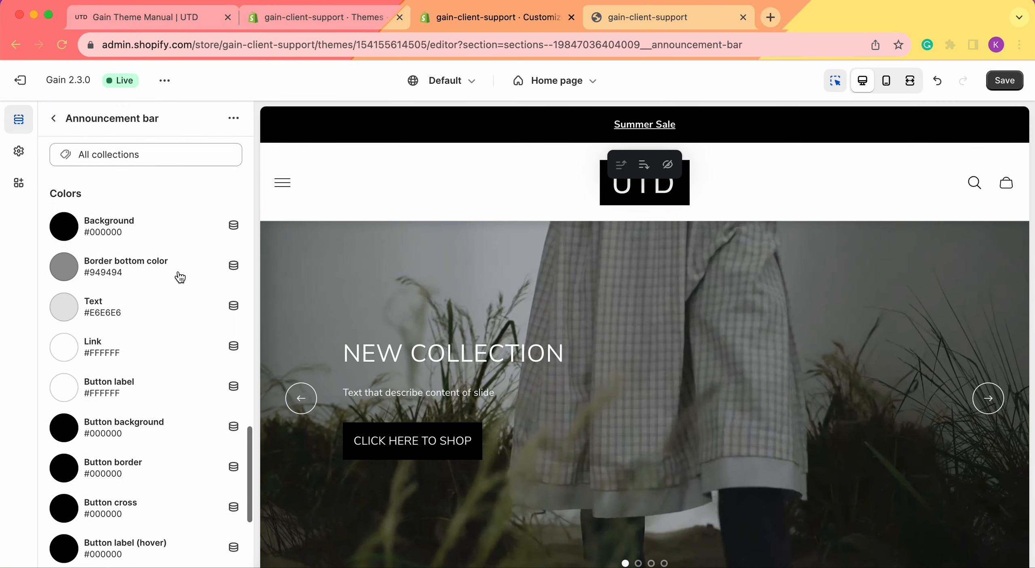
left_click(64, 232)
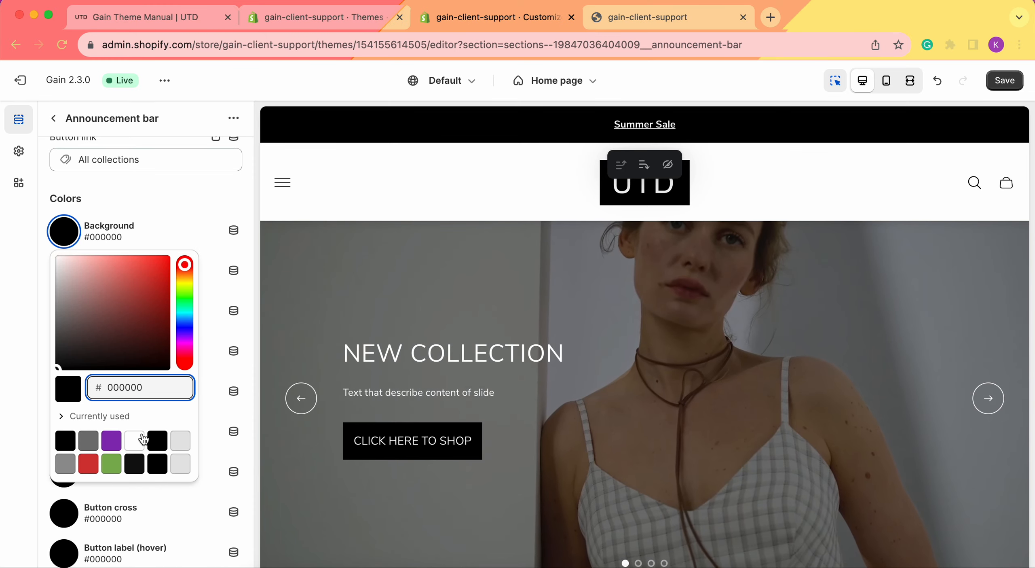
left_click(138, 440)
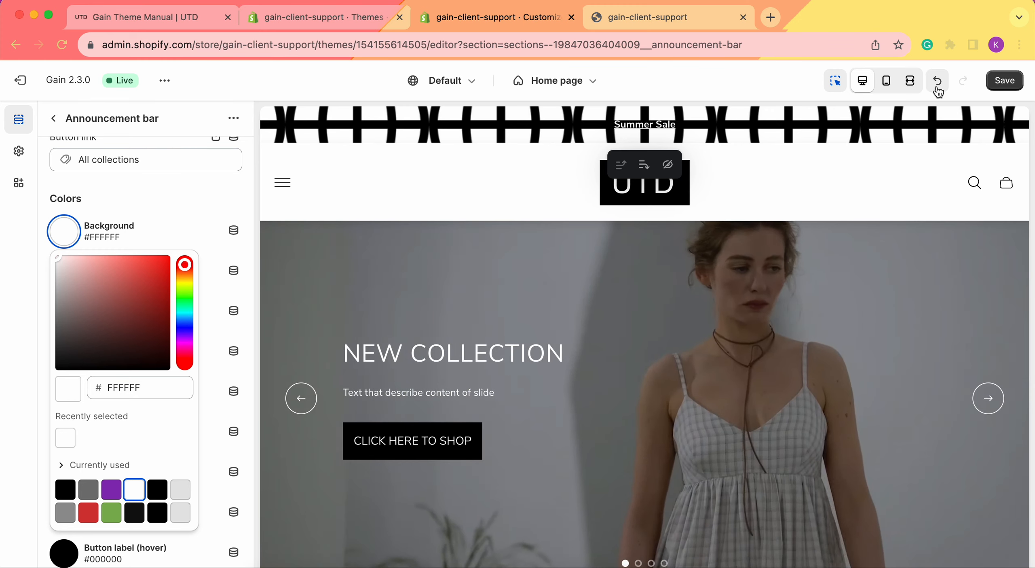
left_click(937, 85)
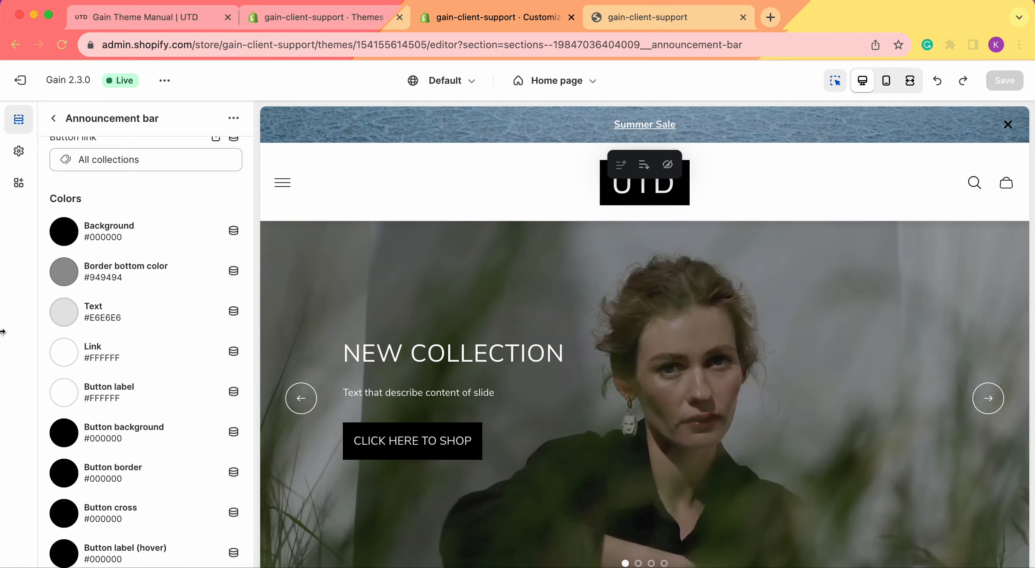
Remove the background image from the announcement bar
scroll(97, 291, "up", 10)
scroll(97, 291, "down", 3)
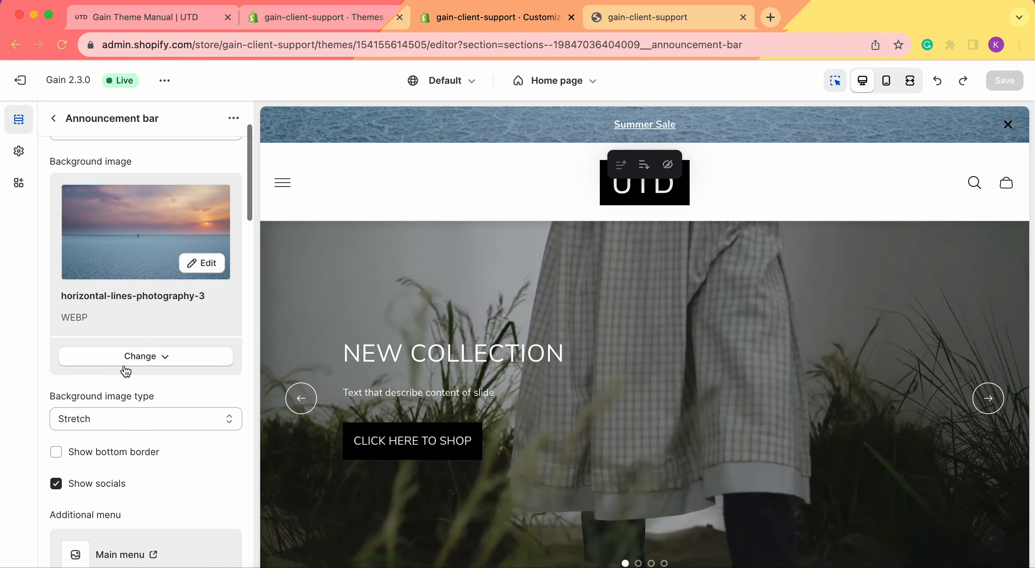
scroll(125, 368, "down", 15)
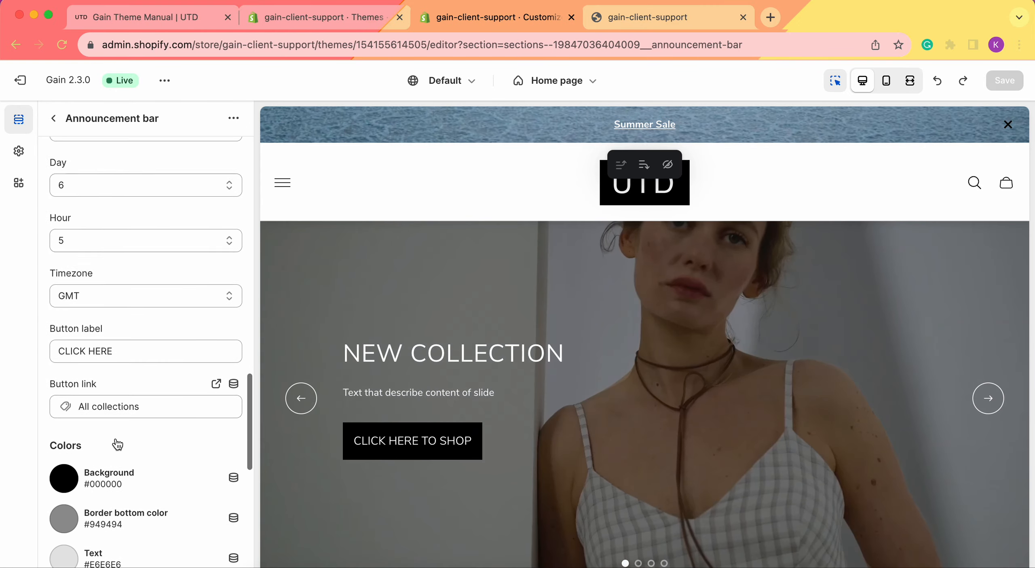
scroll(118, 445, "up", 15)
left_click(139, 465)
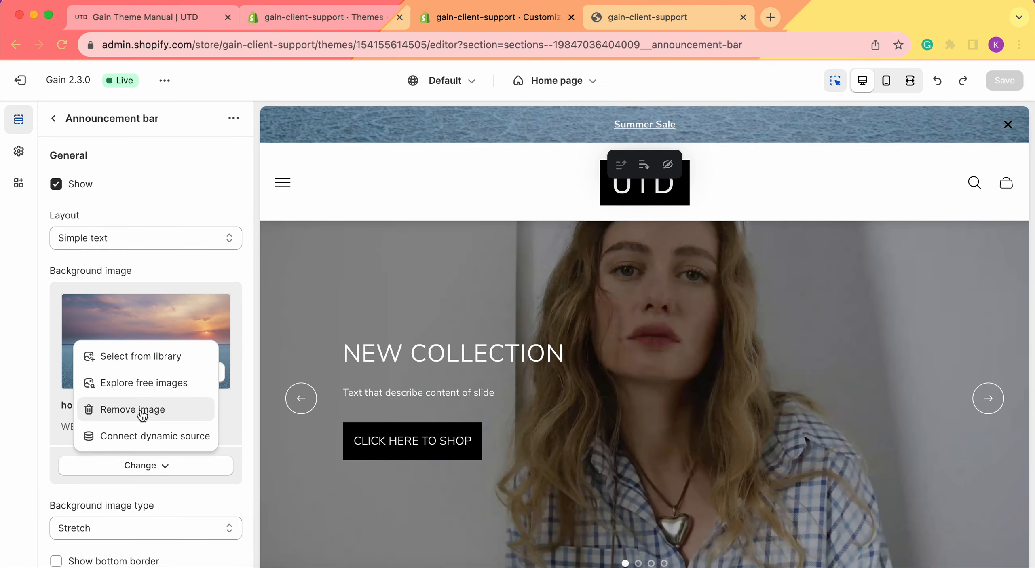
left_click(140, 408)
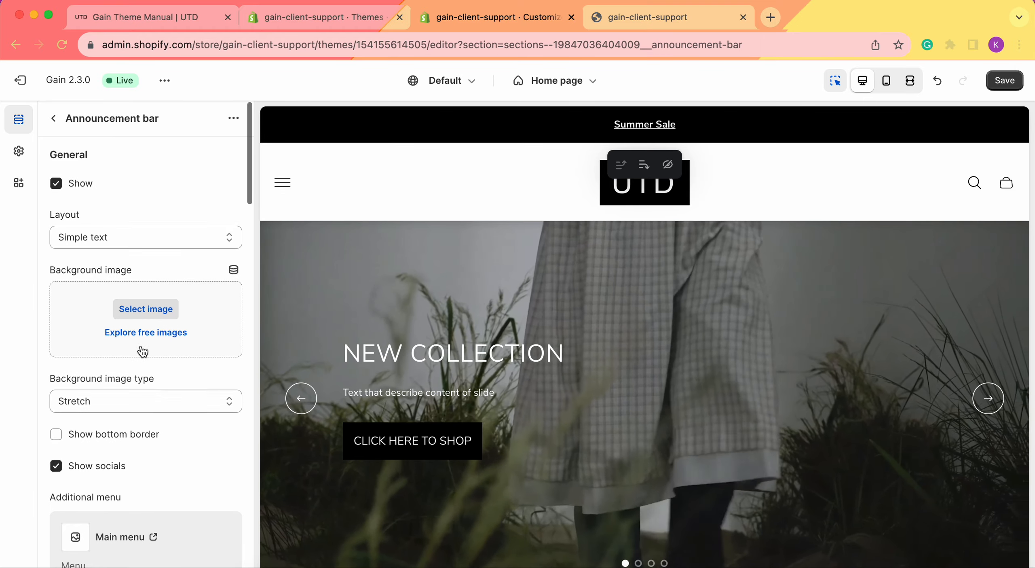
Set the announcement bar's background color to yellow #E0E337 and save the theme changes
scroll(143, 351, "down", 15)
scroll(144, 351, "down", 15)
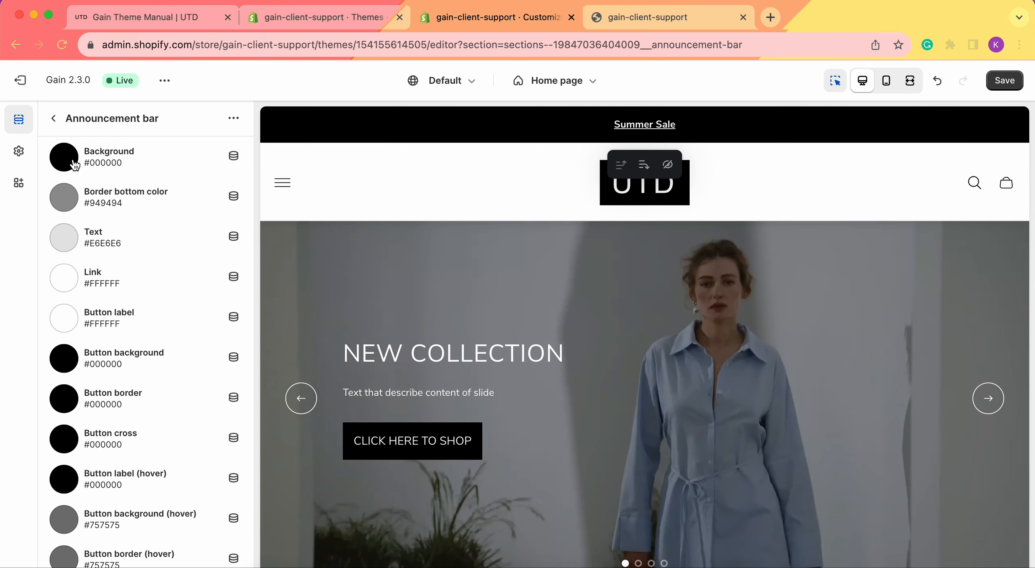
left_click(74, 163)
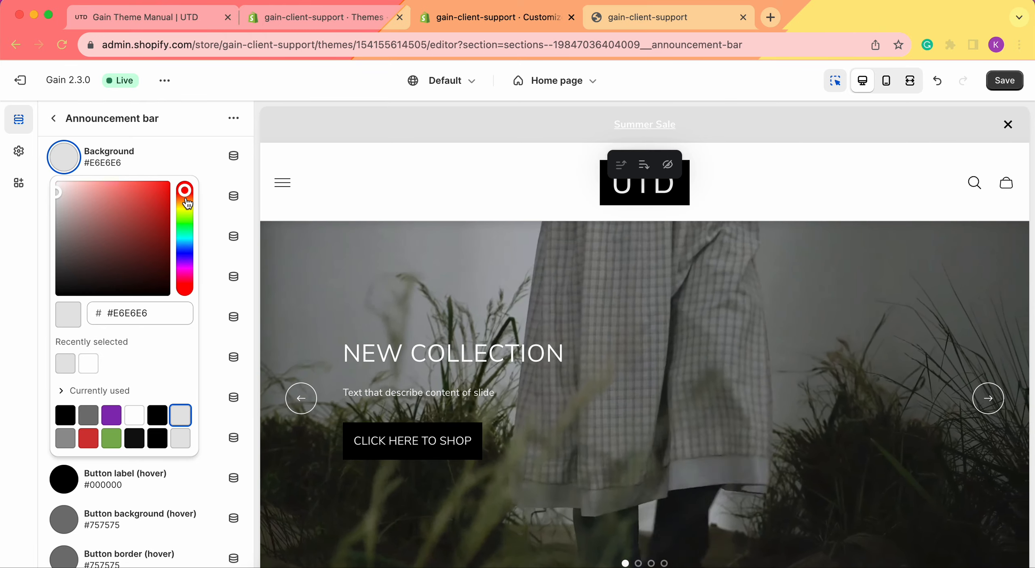
left_click_drag(186, 201, 186, 209)
left_click(129, 199)
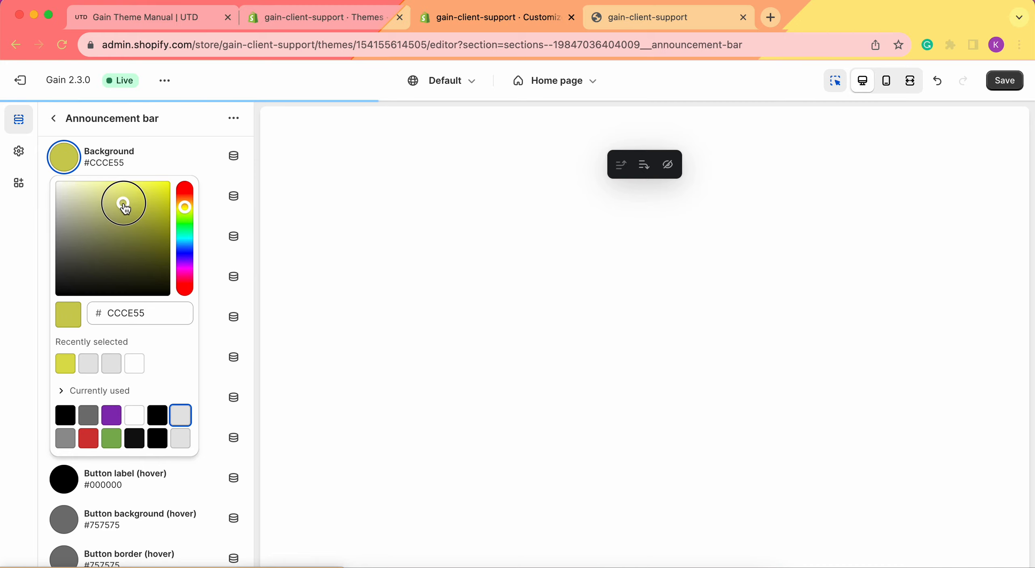
left_click_drag(126, 208, 148, 198)
left_click(3, 300)
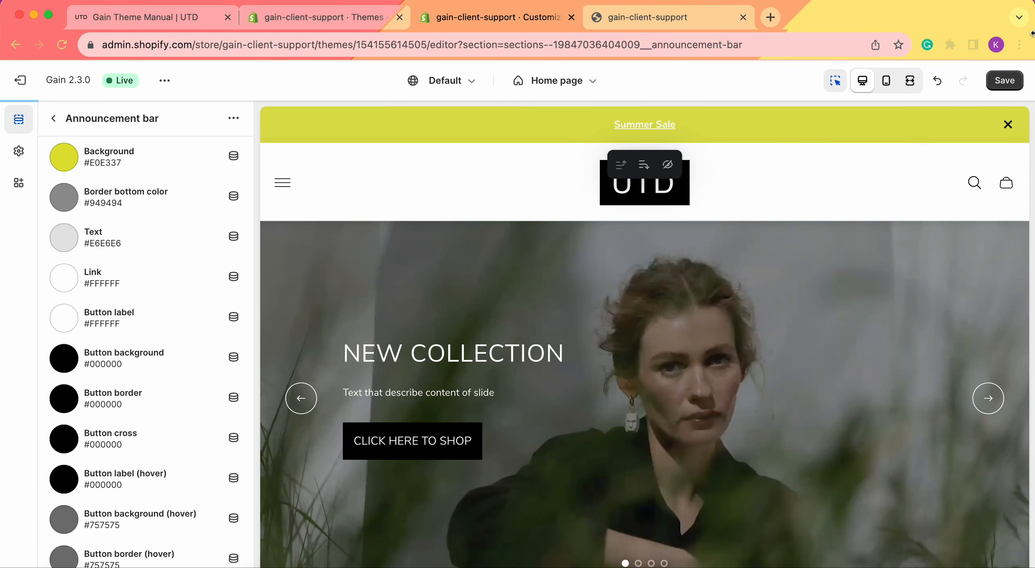
left_click(1005, 80)
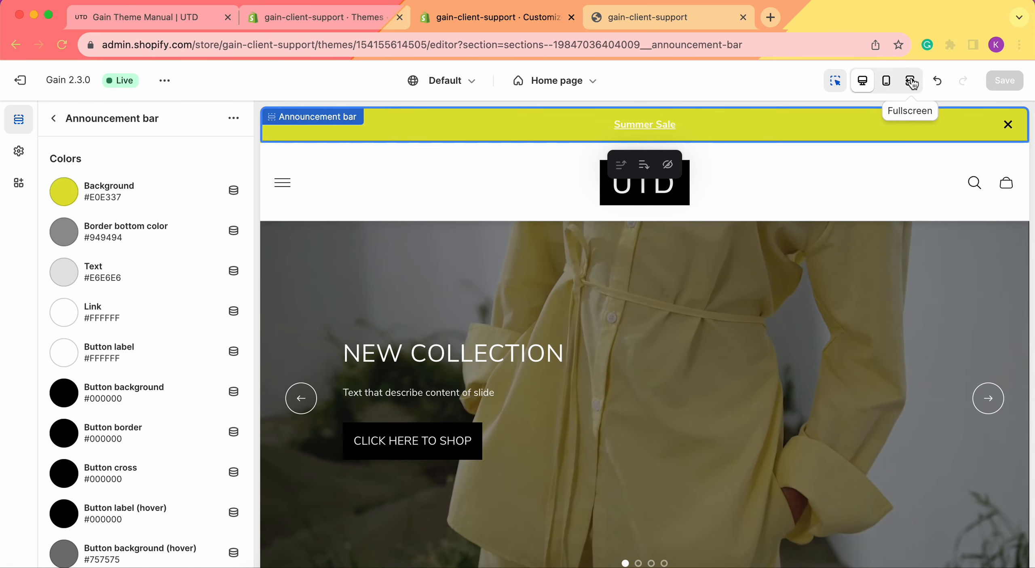
Check the announcement bar and header in the fullscreen and mobile previews, ending in the fullscreen view
left_click(911, 82)
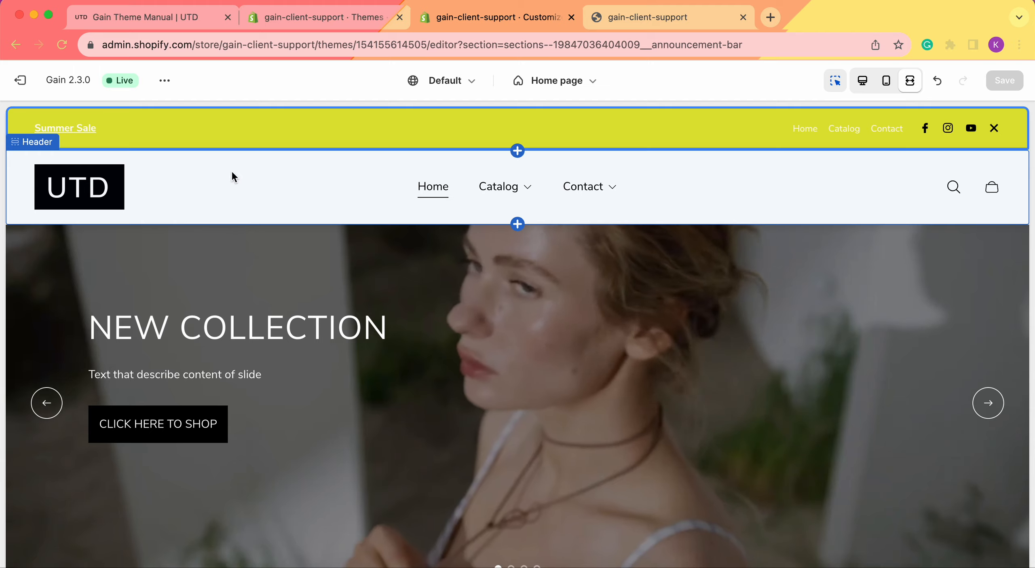
left_click(189, 157)
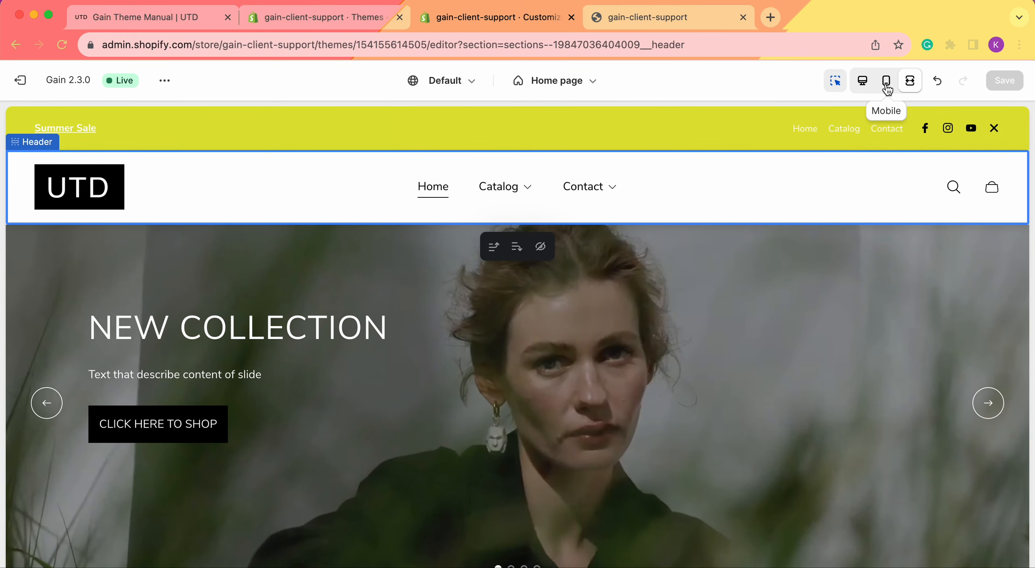
left_click(886, 83)
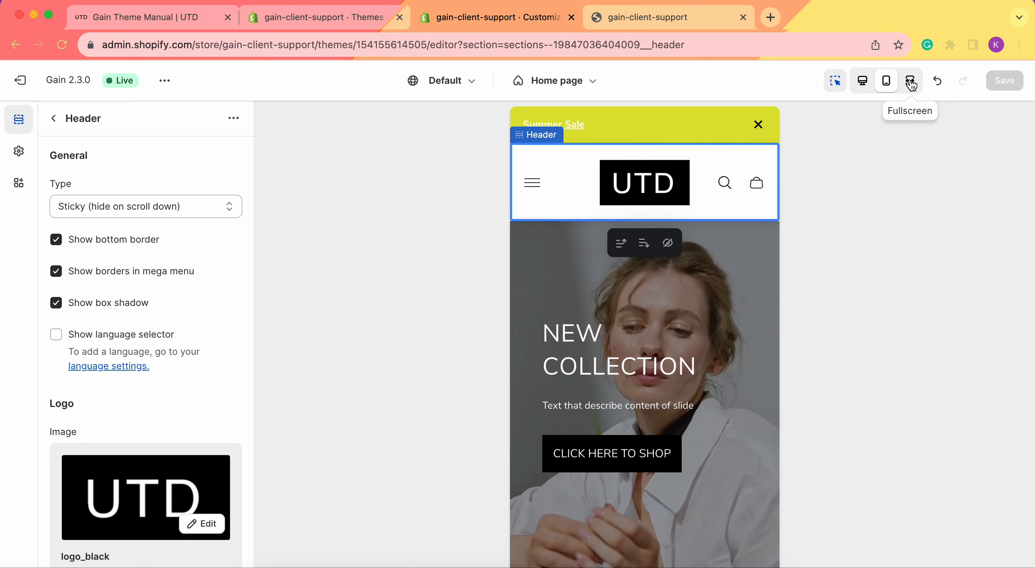
left_click(911, 81)
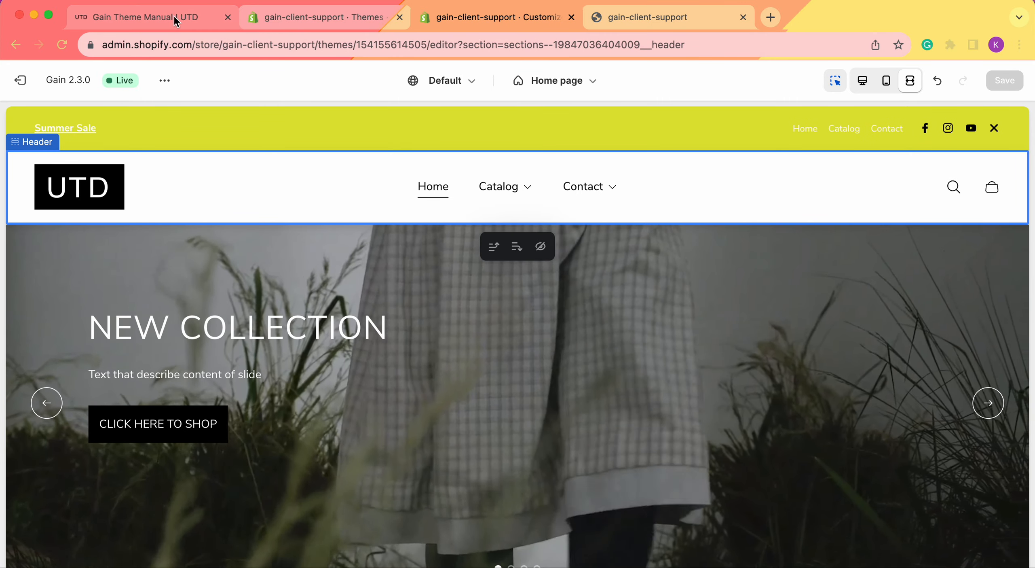
Switch to the Gain Theme Manual and look through its announcement bar instructions on adding the section and its general settings
left_click(188, 19)
scroll(578, 374, "down", 10)
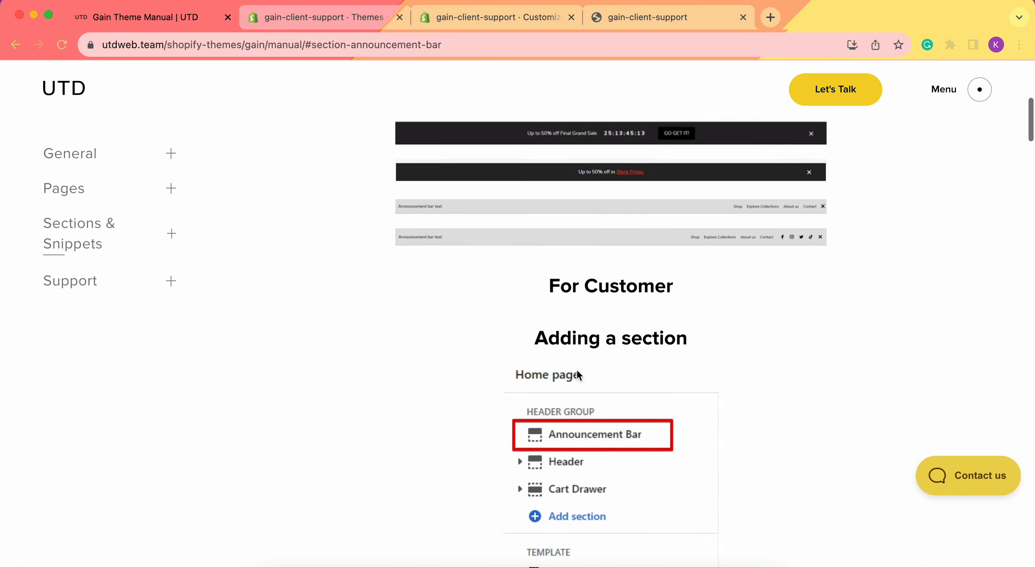
scroll(479, 416, "down", 6)
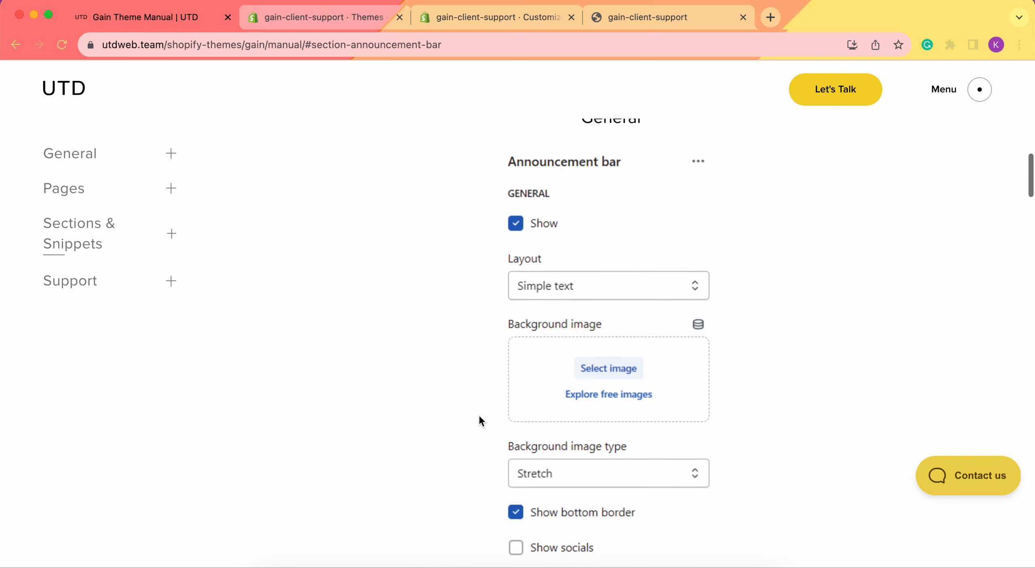